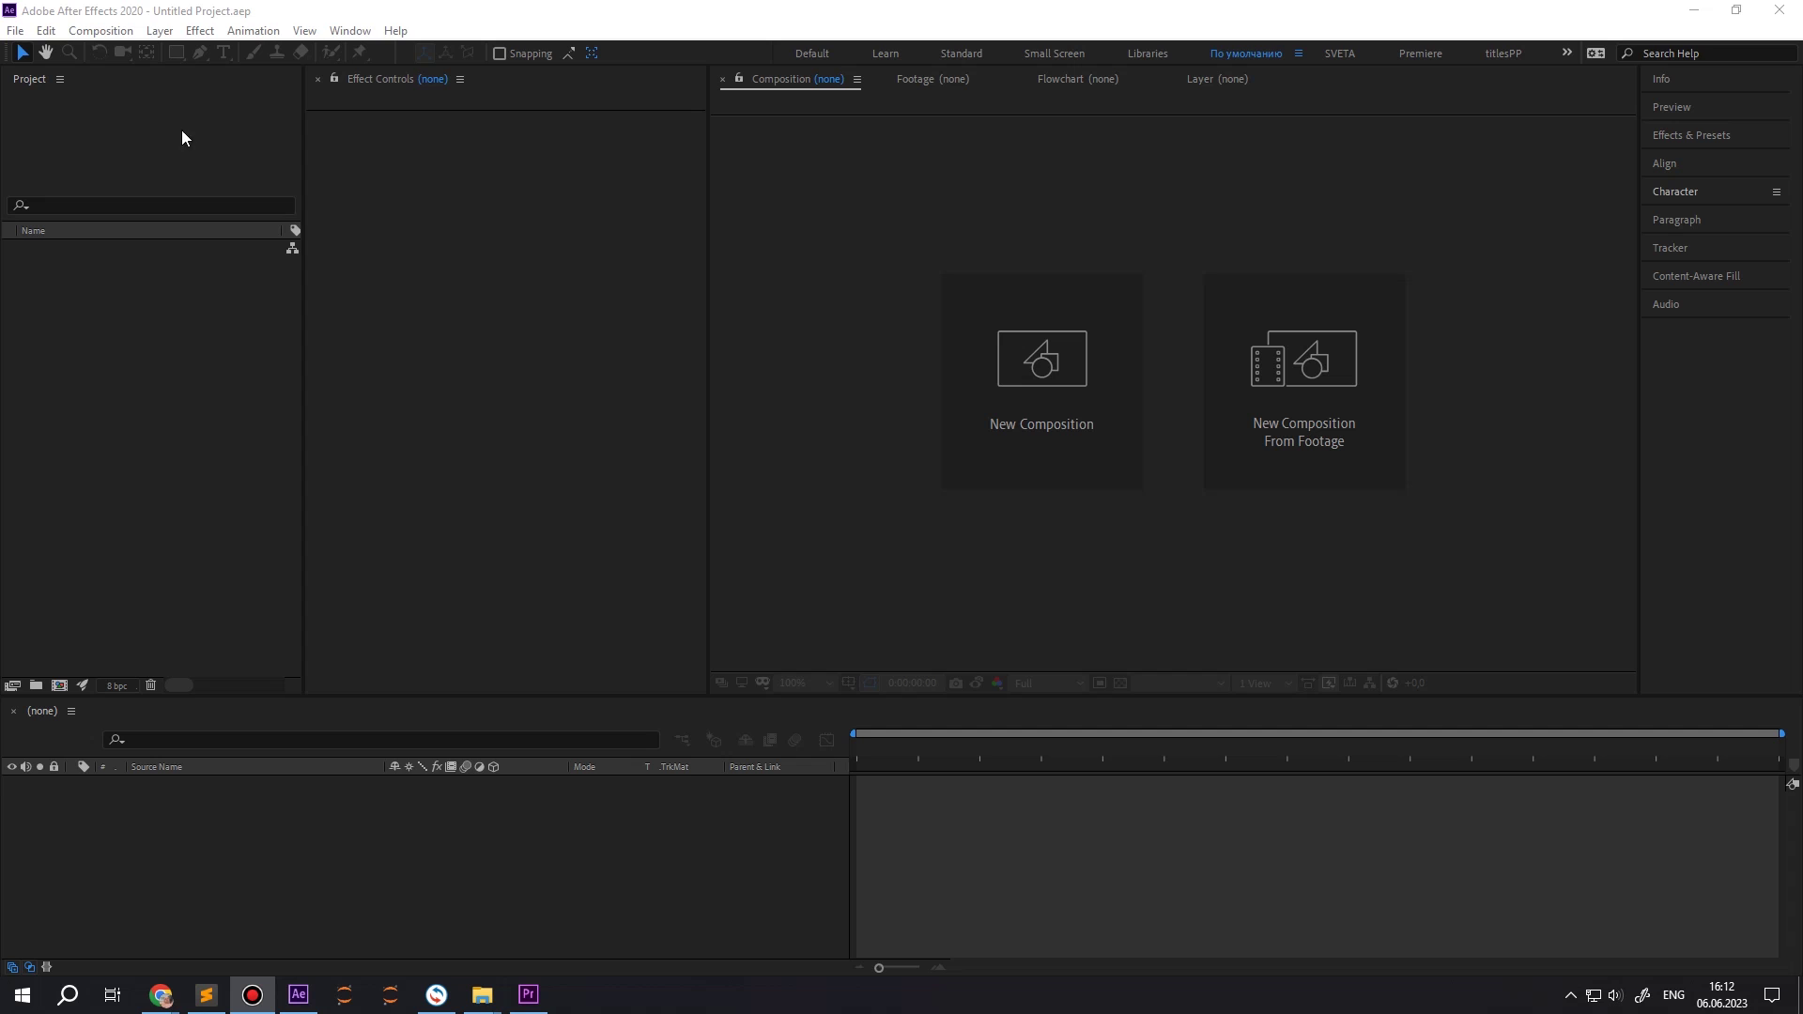
- Run Randsomator.jsxbin and write its fonts file with Photoshop, loading 691 fonts
click(15, 30)
mouse_move(117, 539)
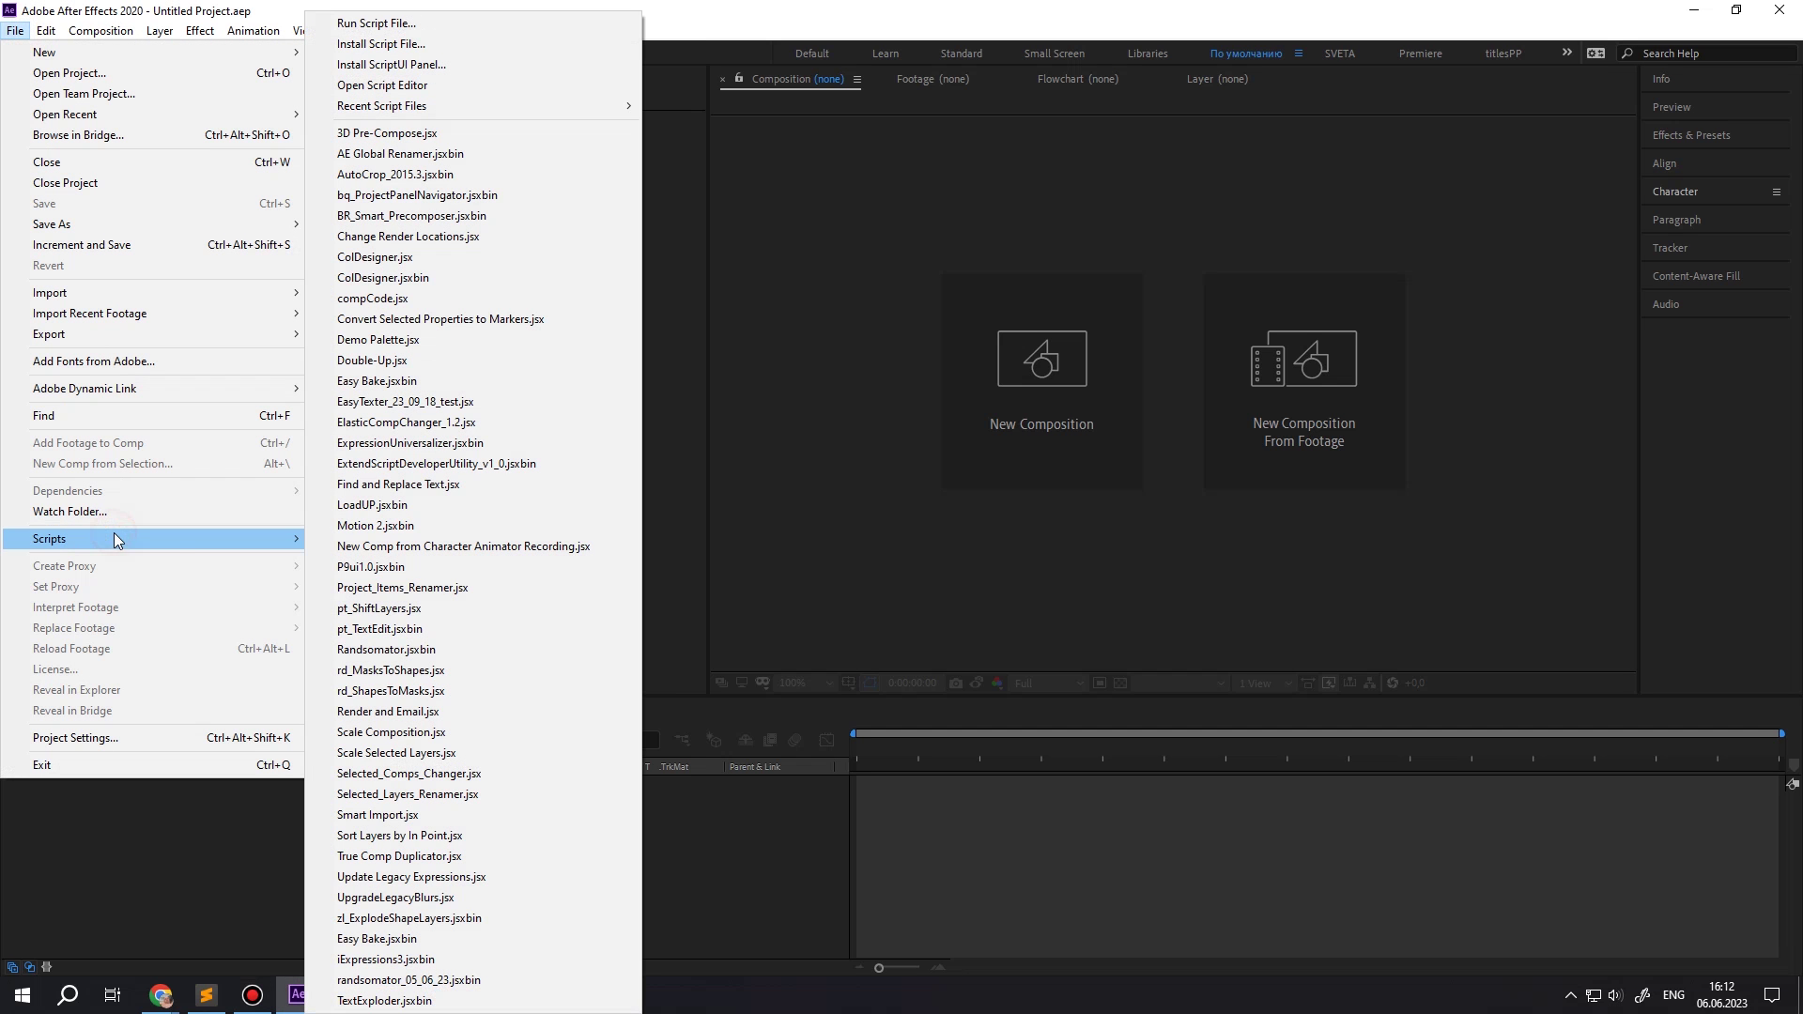
click(364, 644)
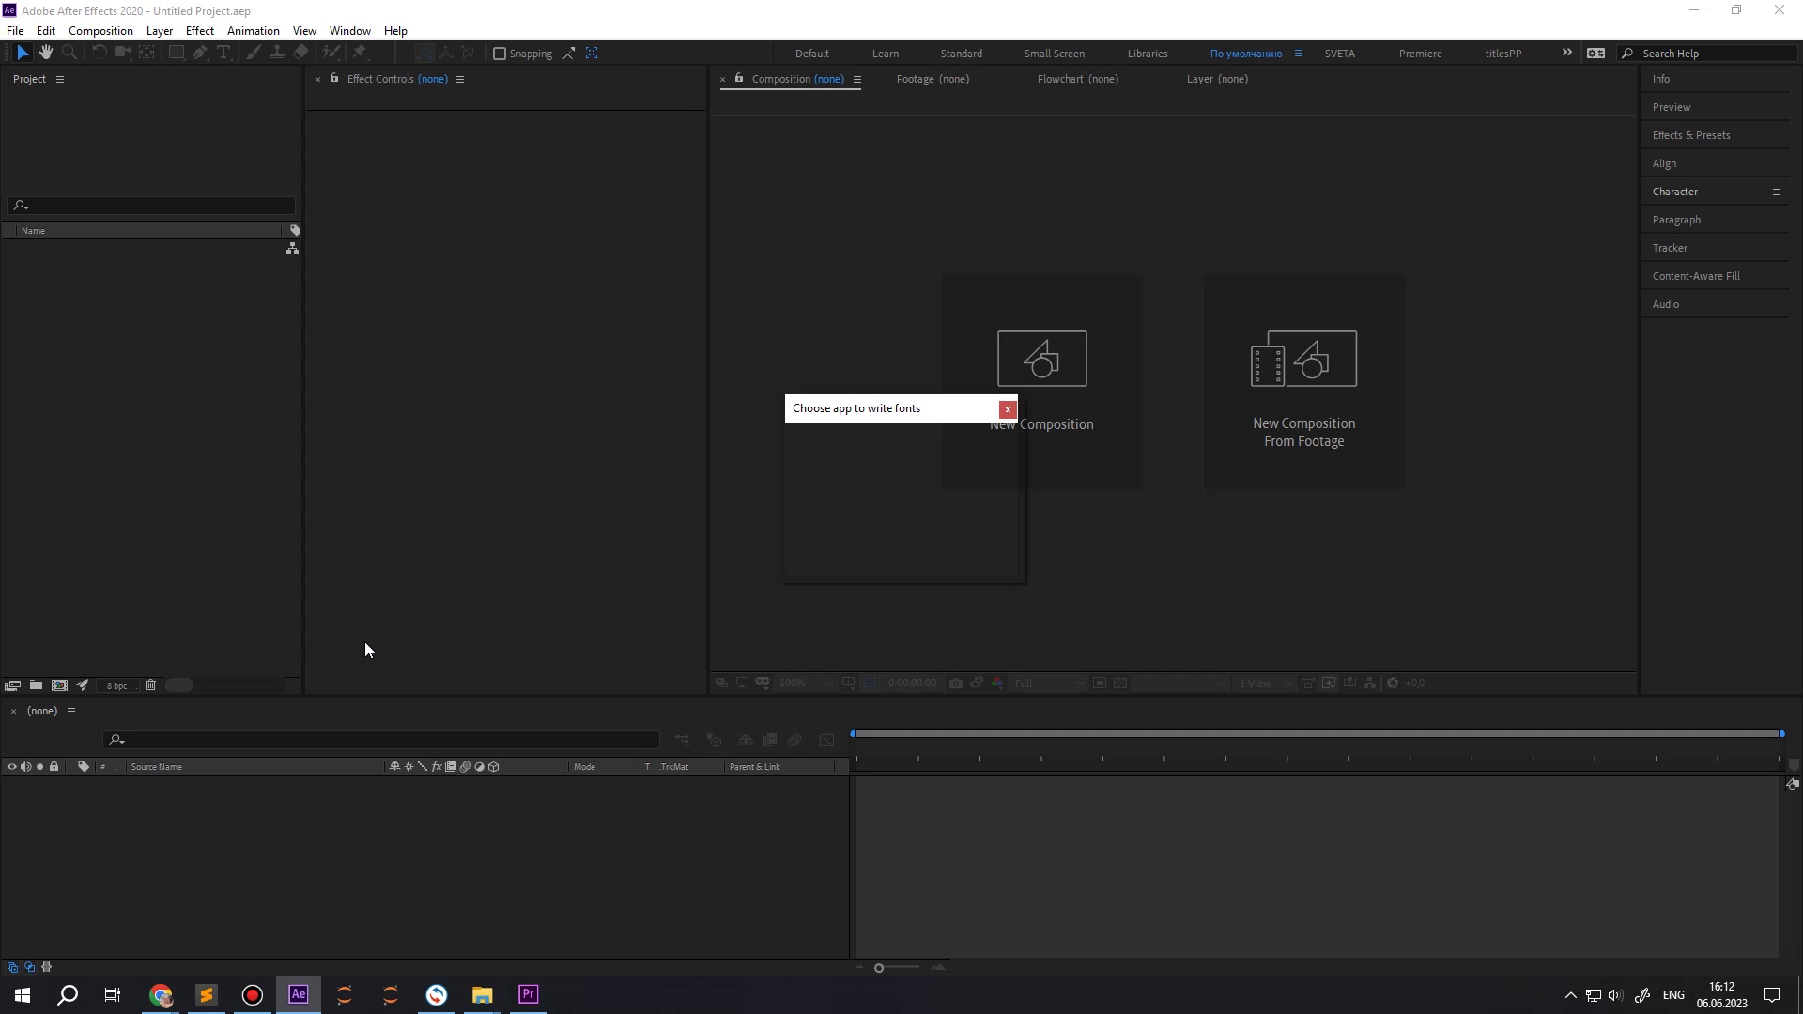
click(894, 517)
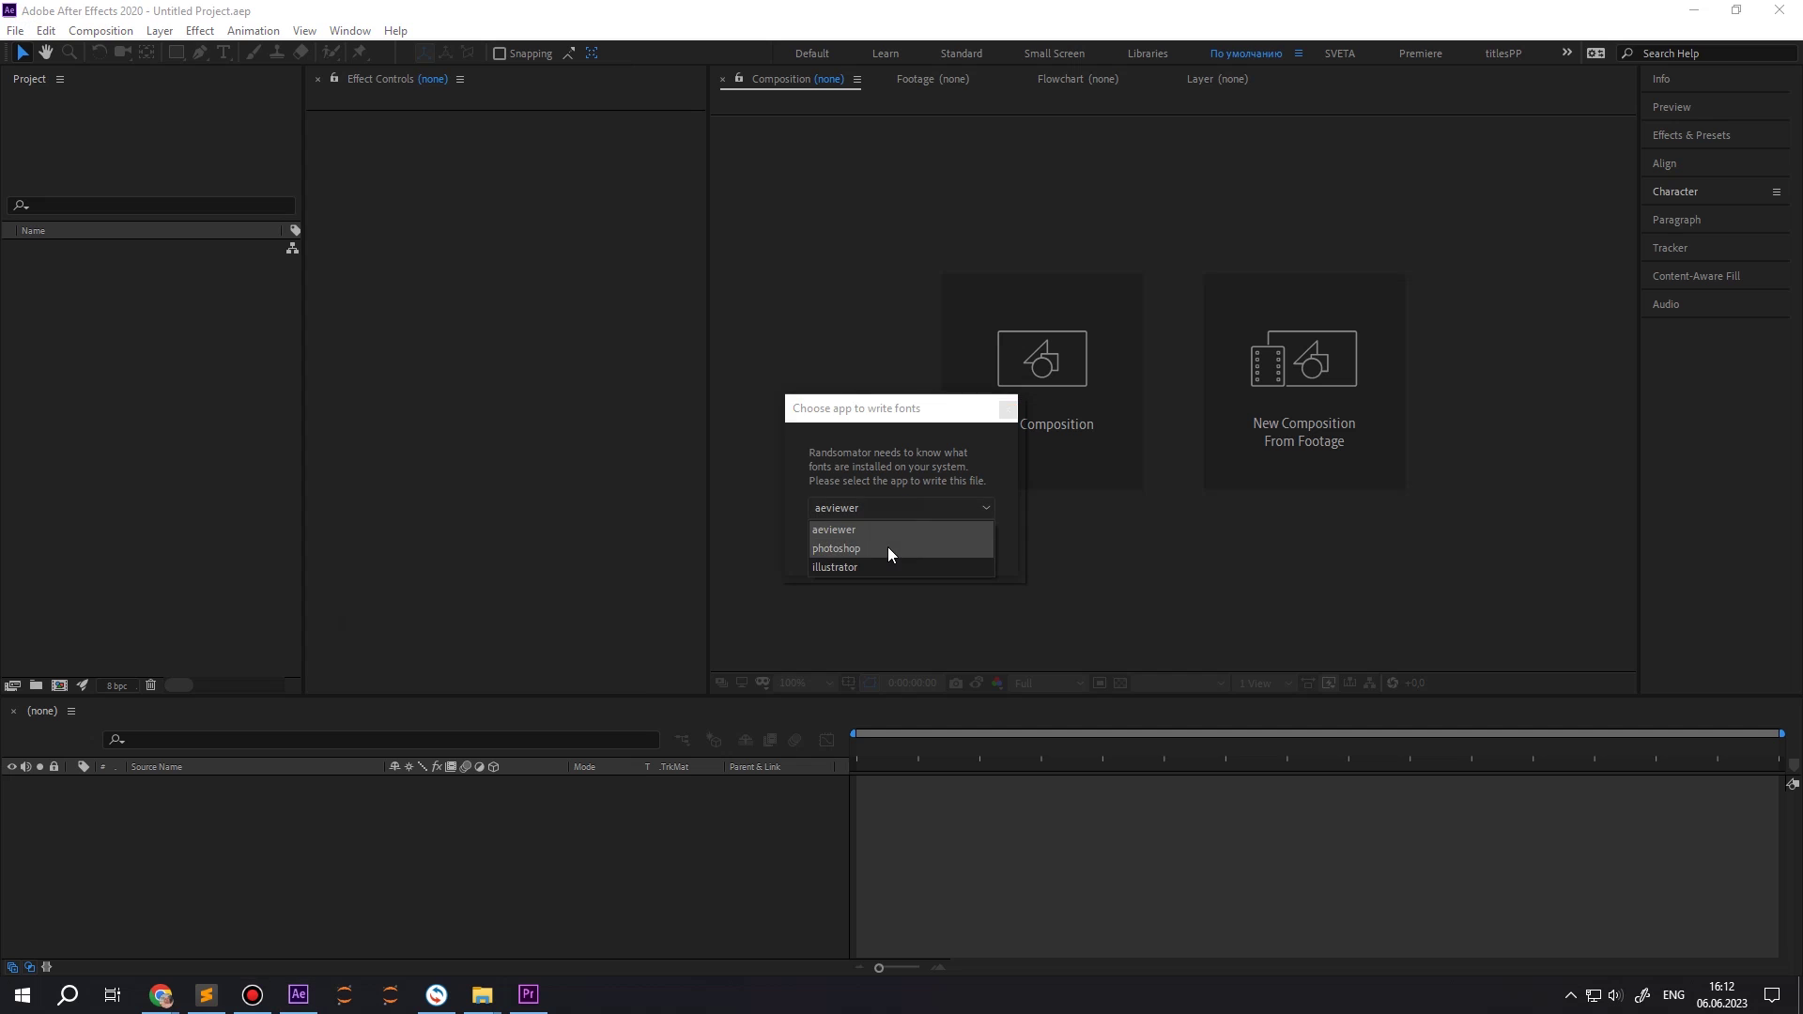
click(892, 549)
click(894, 541)
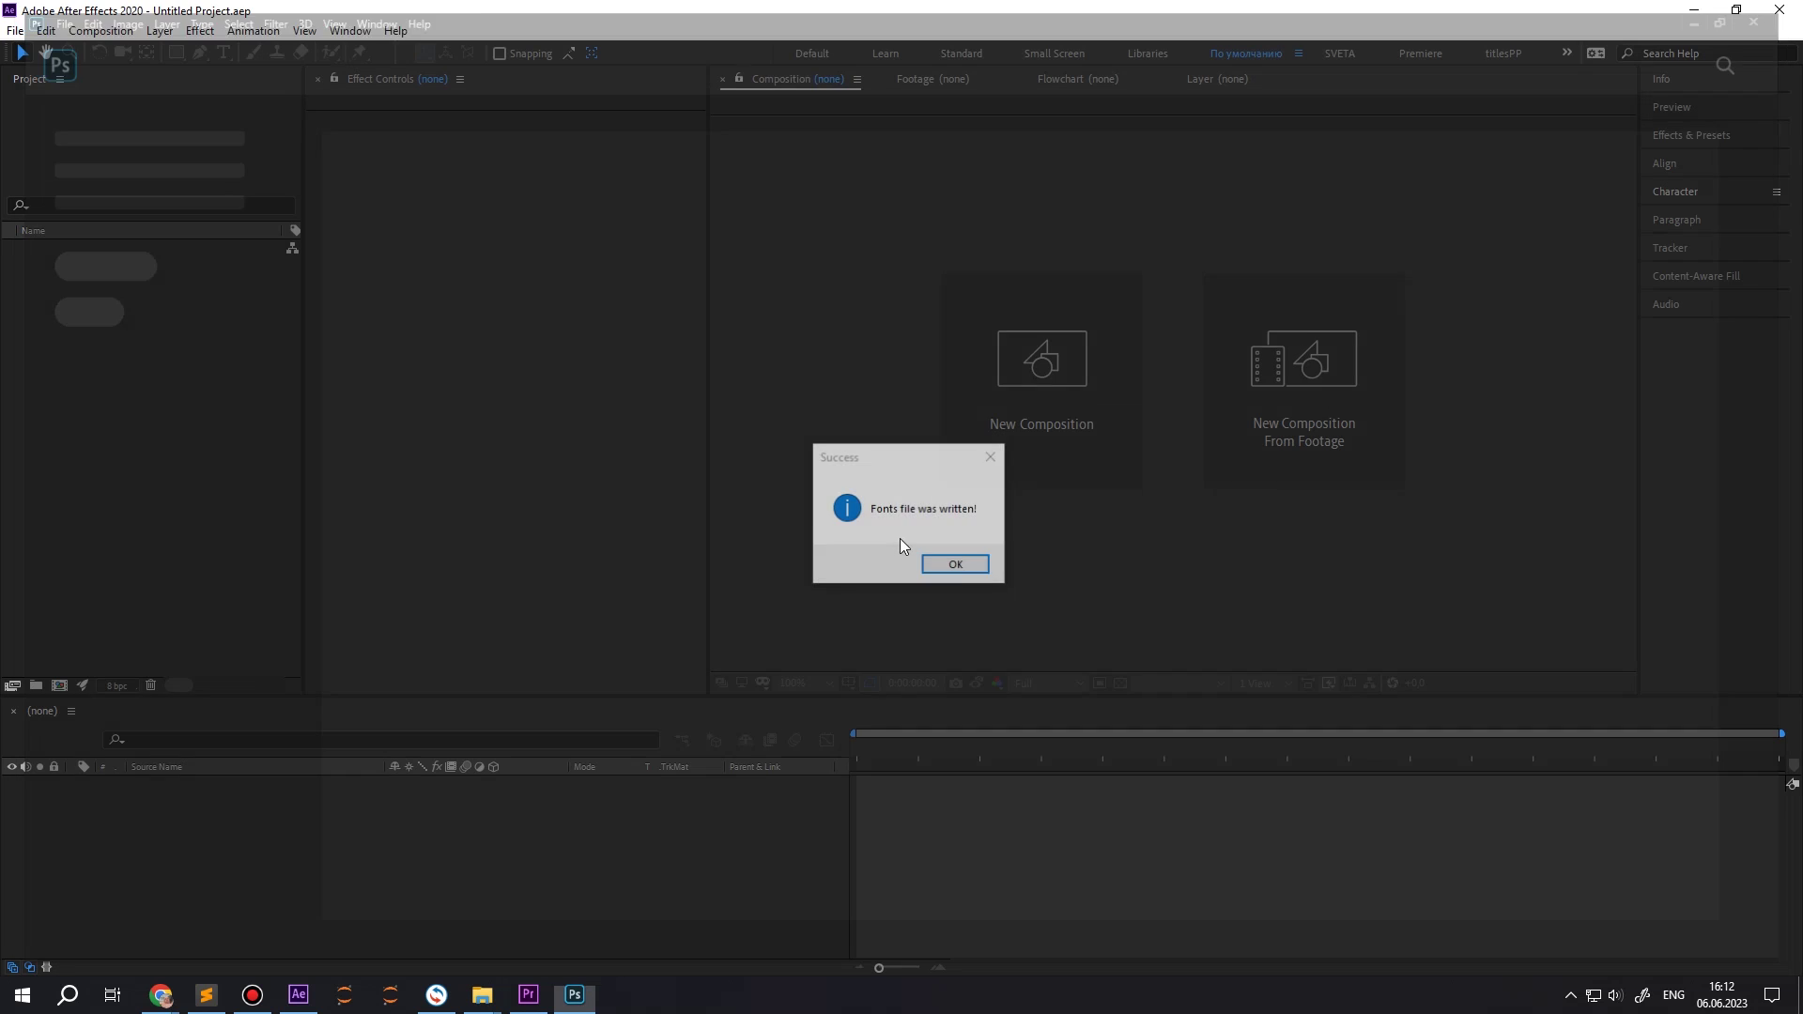
click(950, 564)
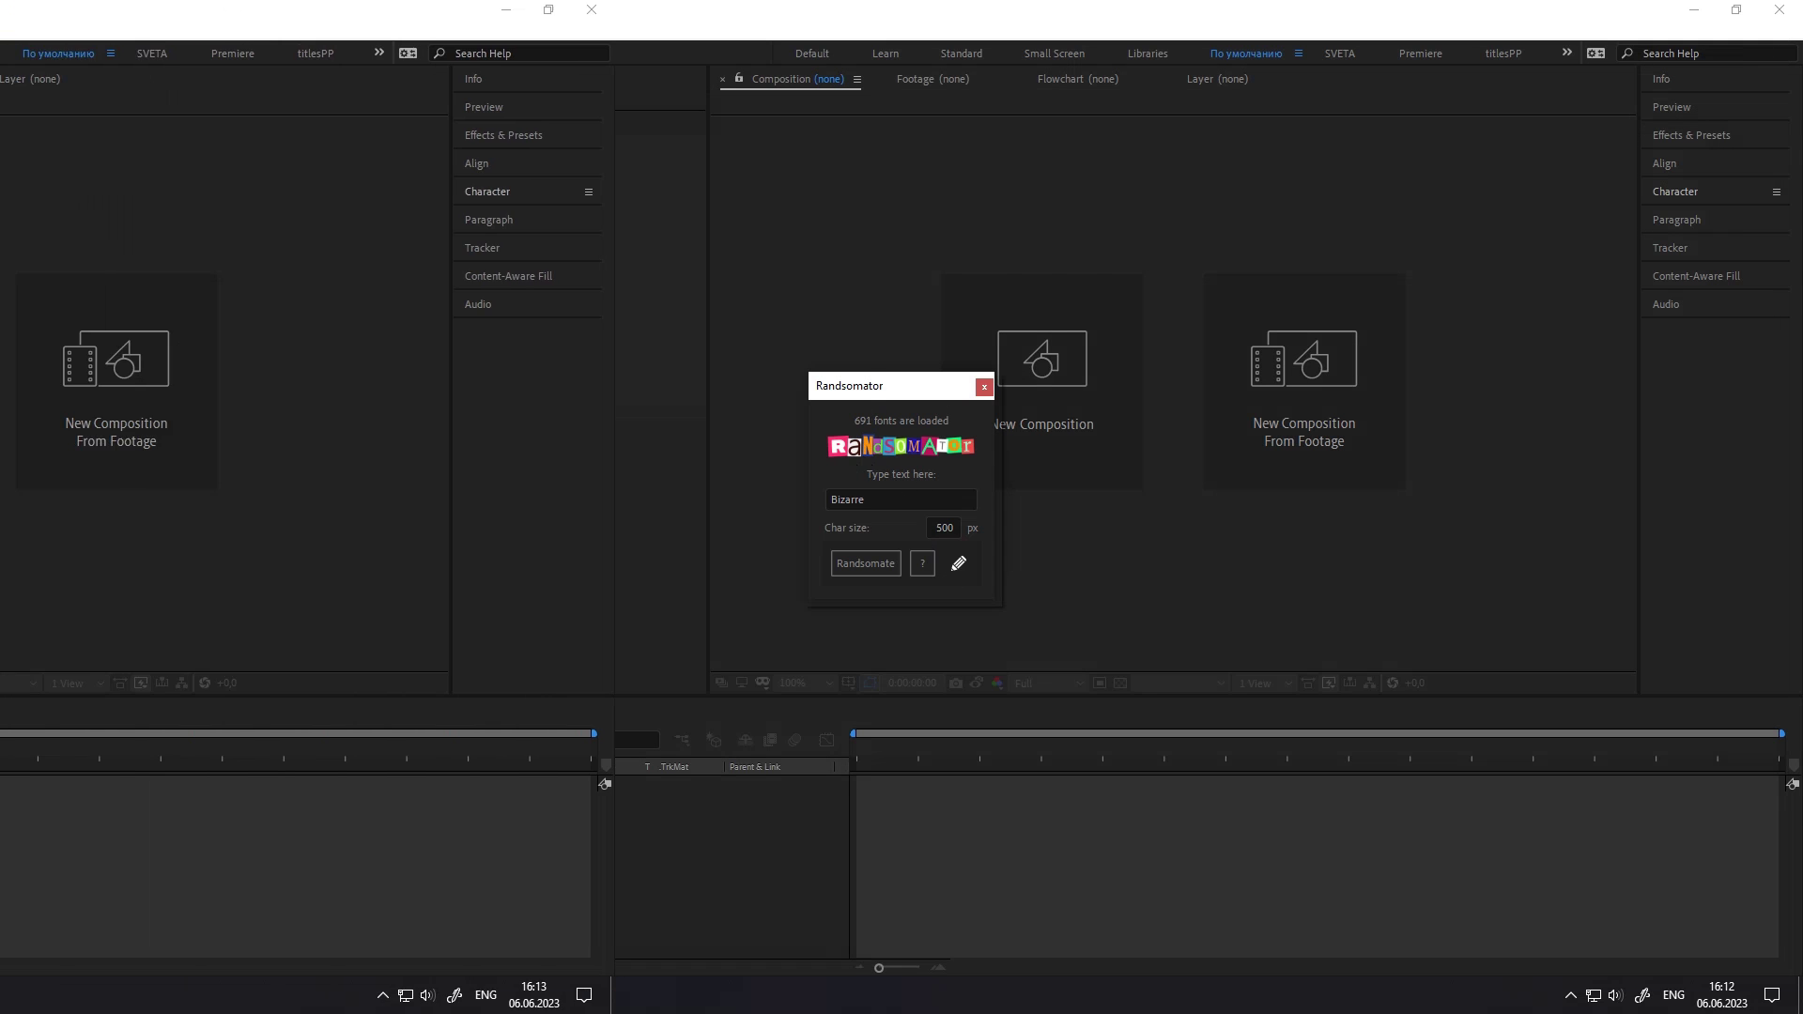
- Open the Aeviewer extension panel from Window > Extensions
click(218, 30)
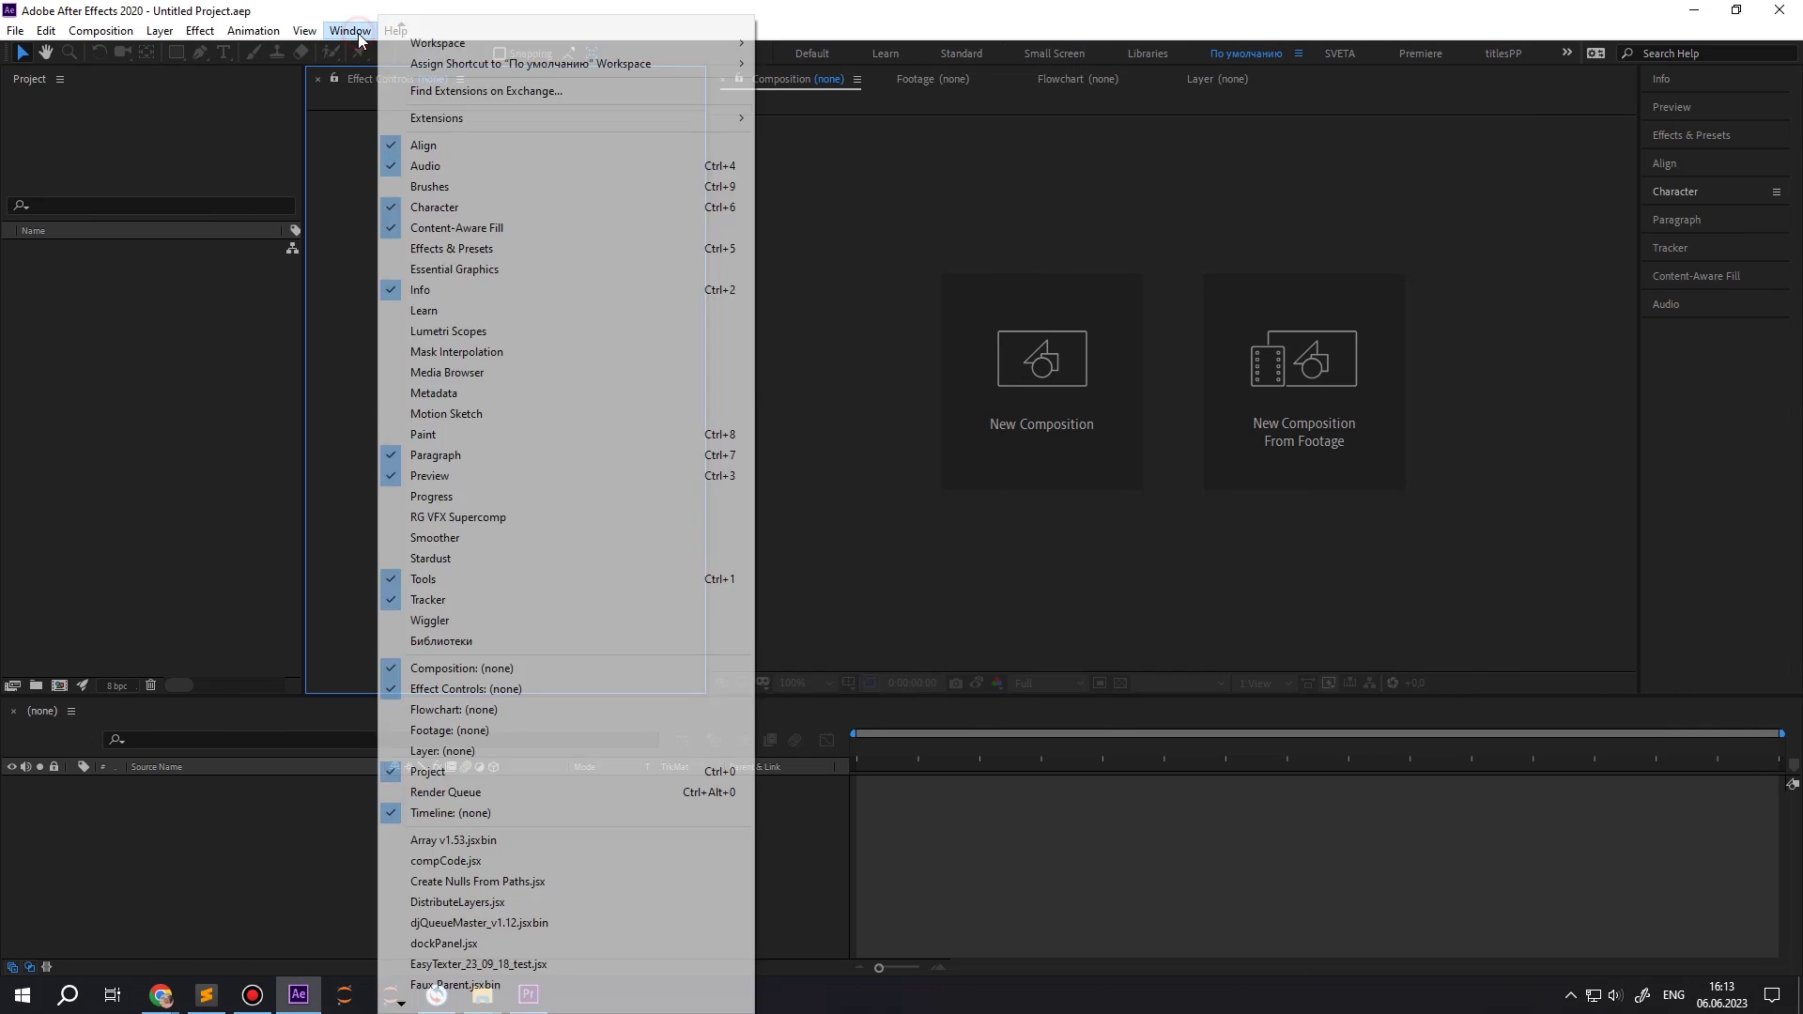
mouse_move(304, 120)
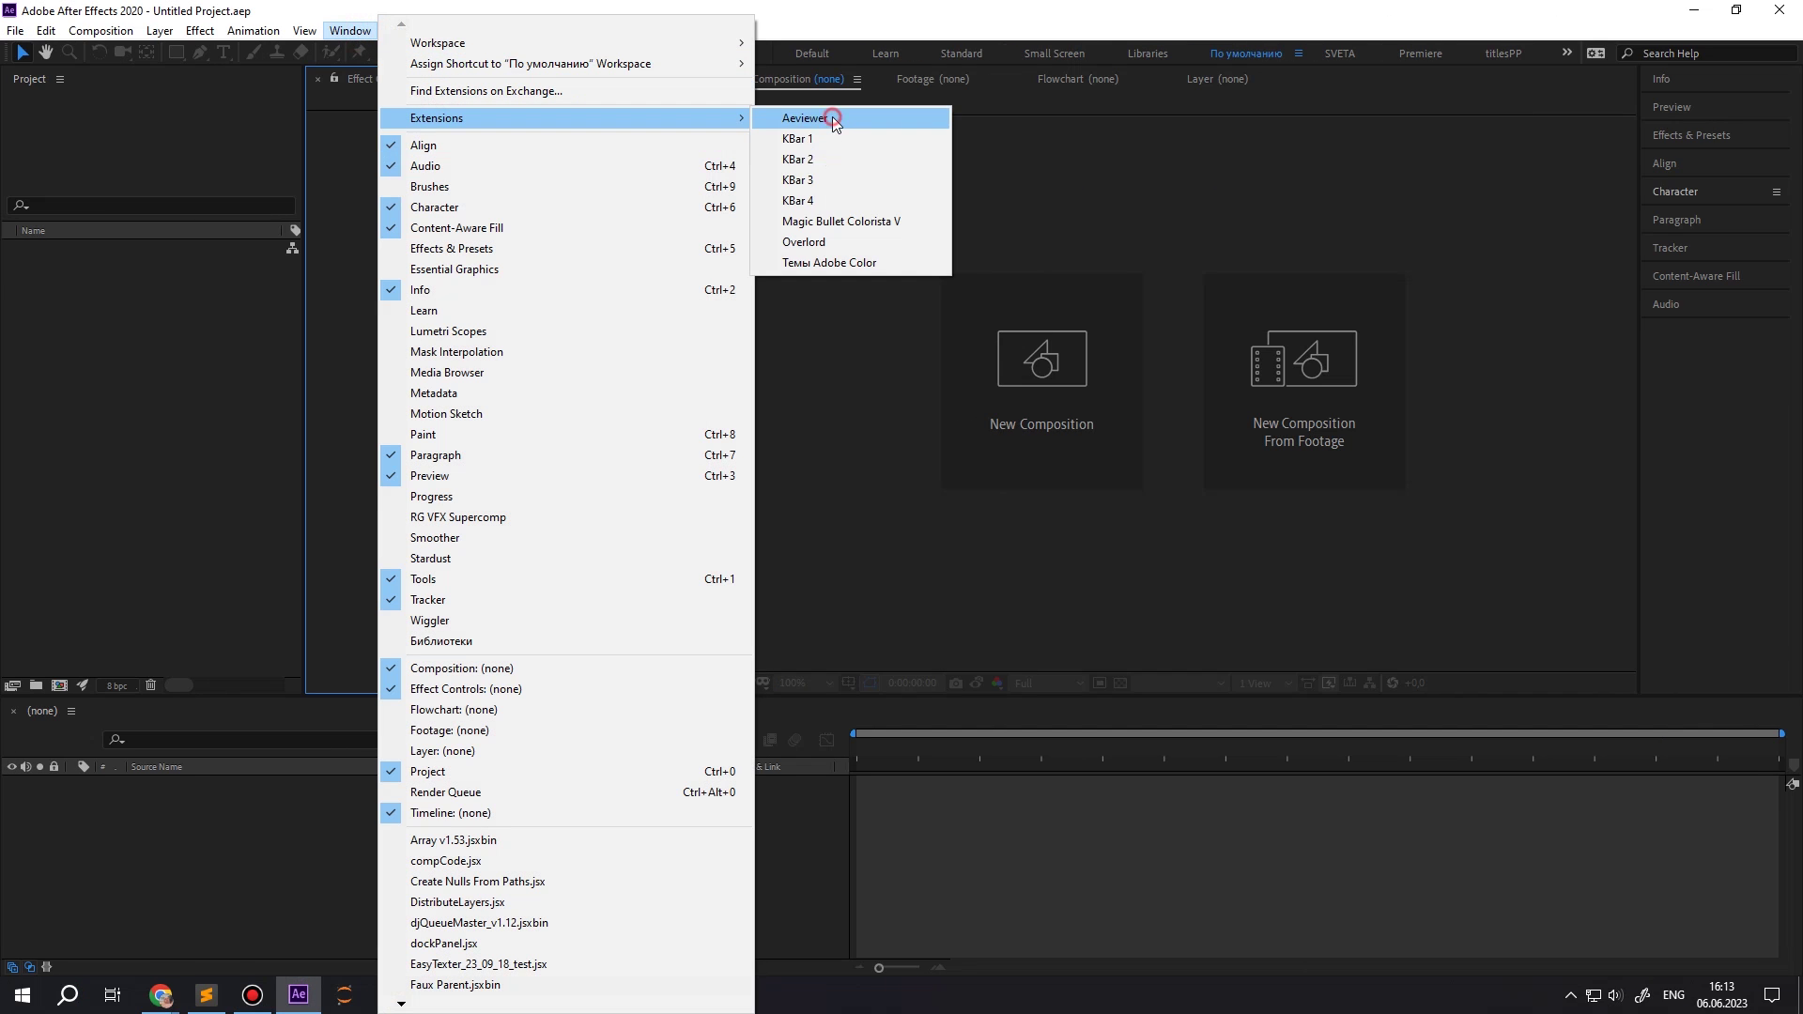
click(827, 119)
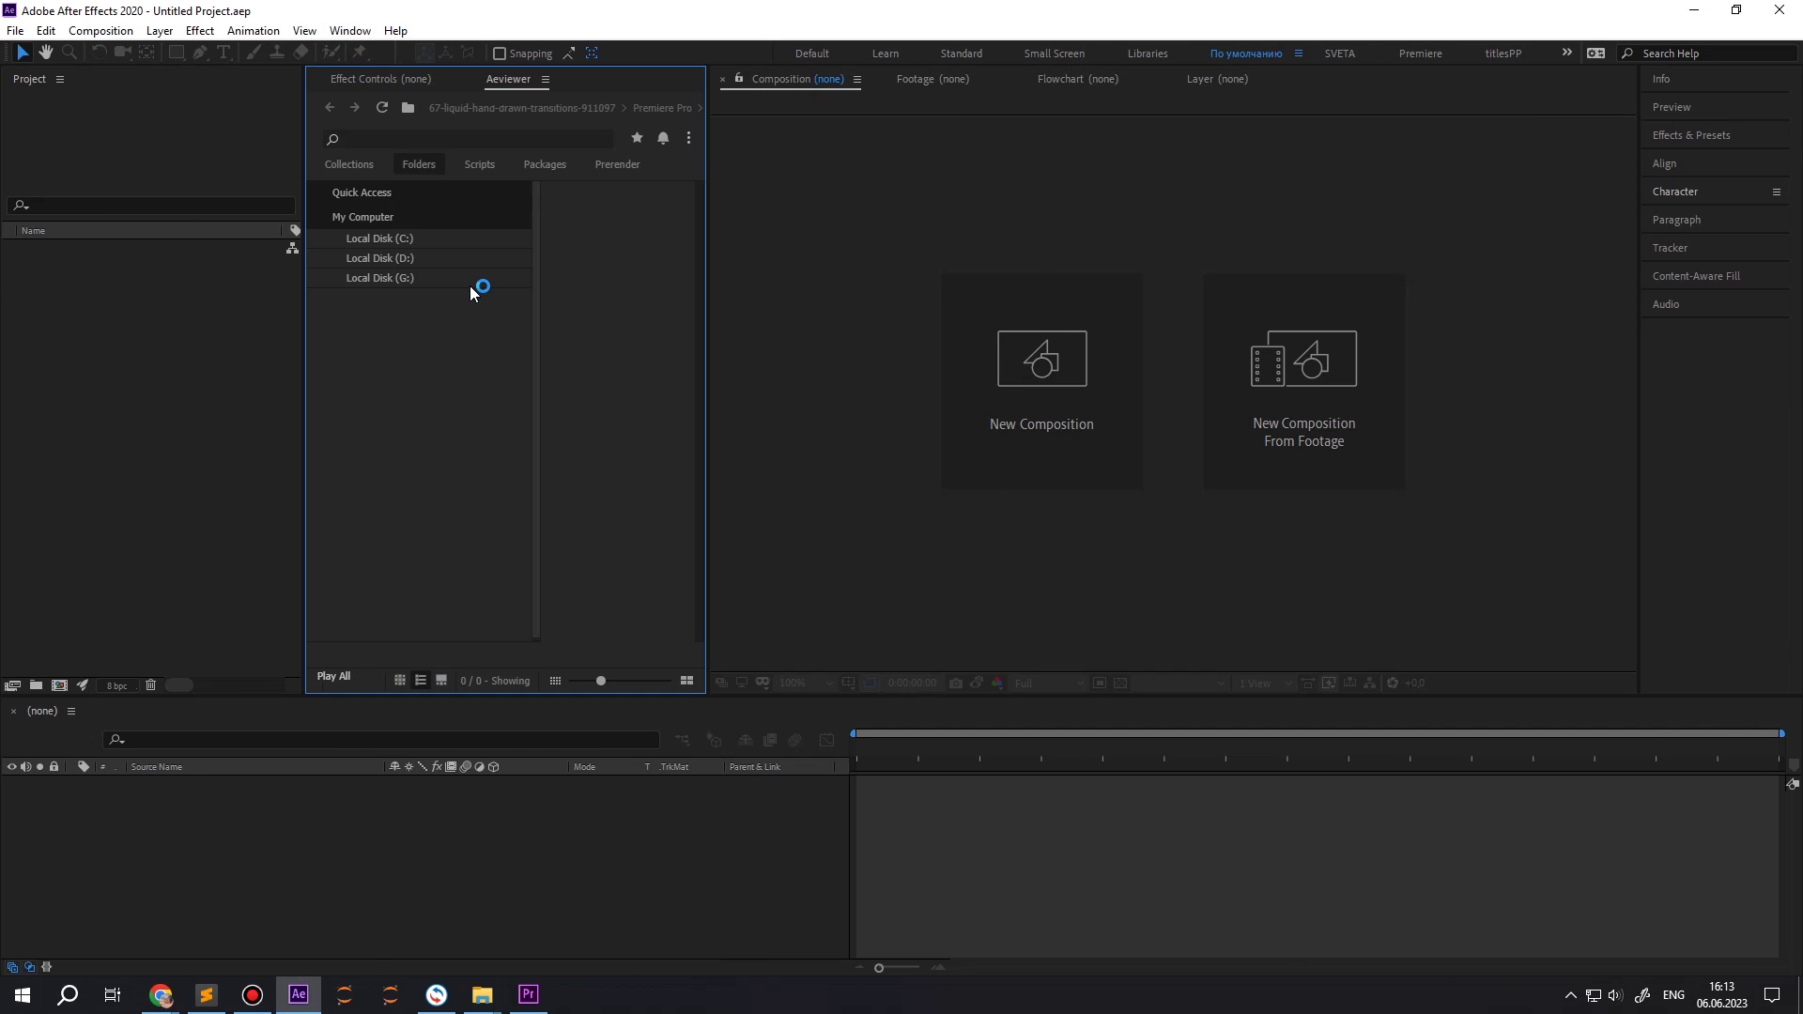
- Rerun Randsomator.jsxbin and write the fonts file with aeviewer, loading 394 fonts
click(27, 28)
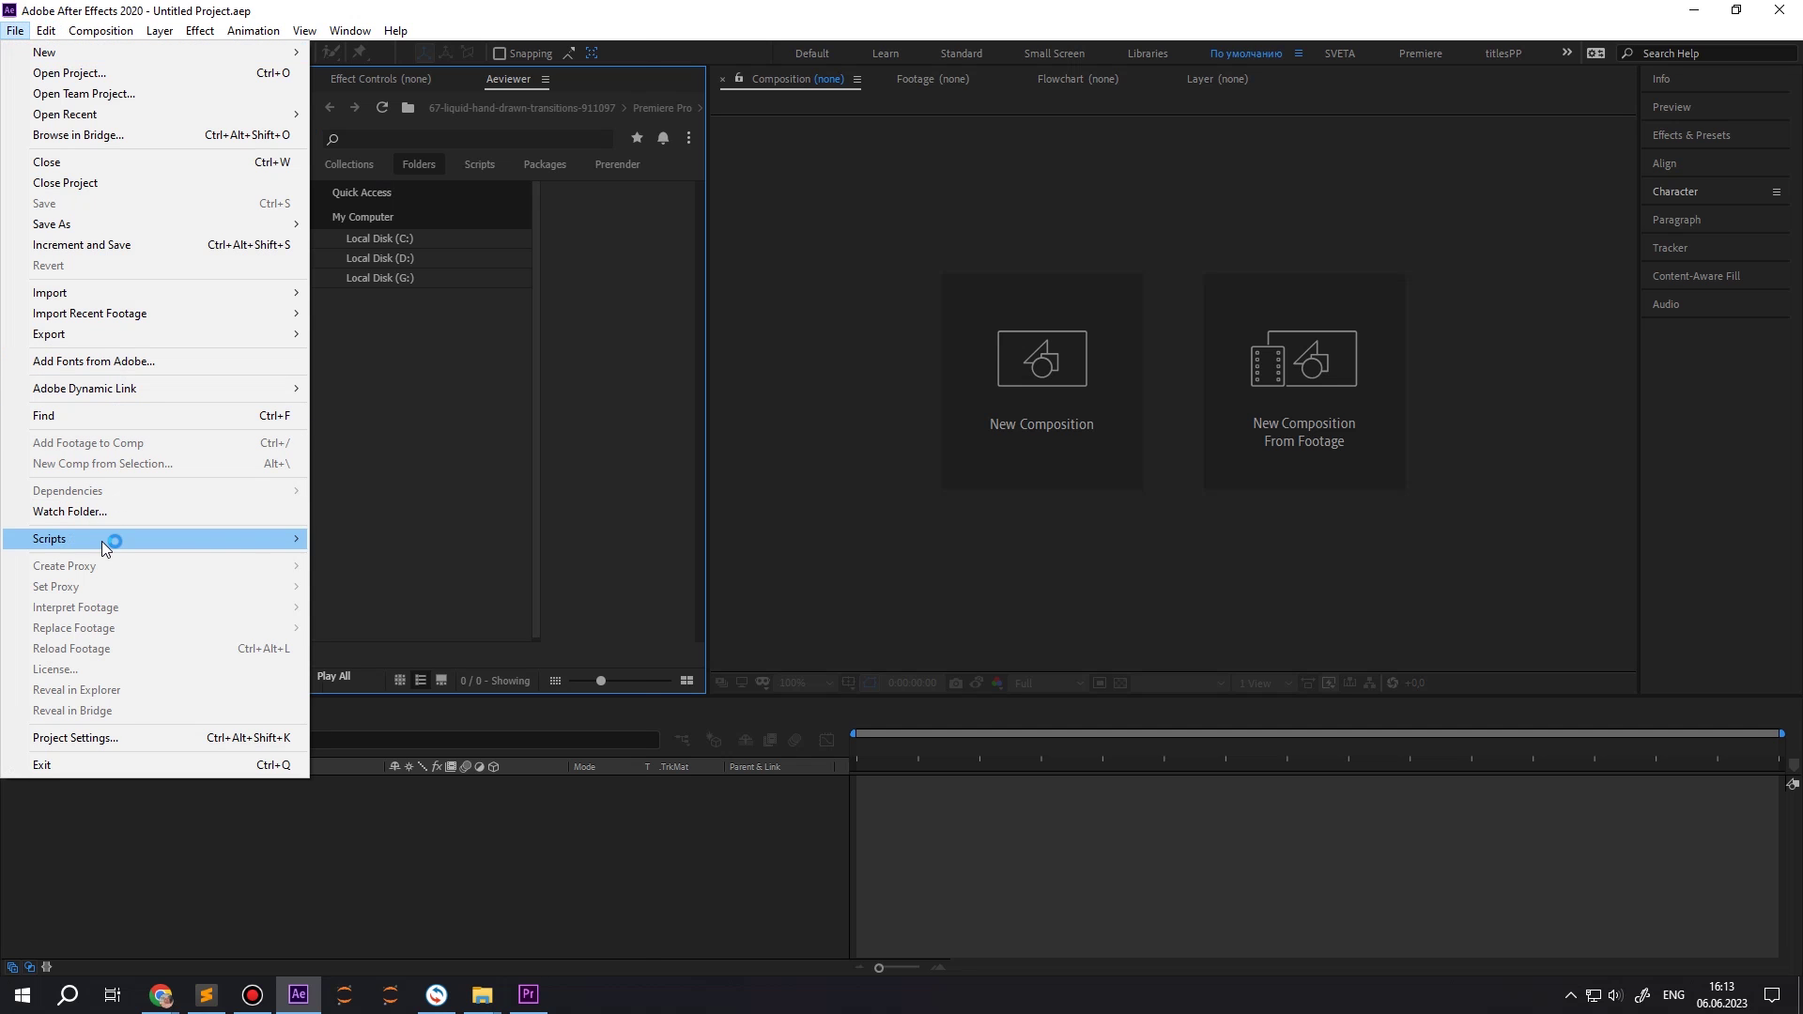
mouse_move(109, 539)
click(420, 650)
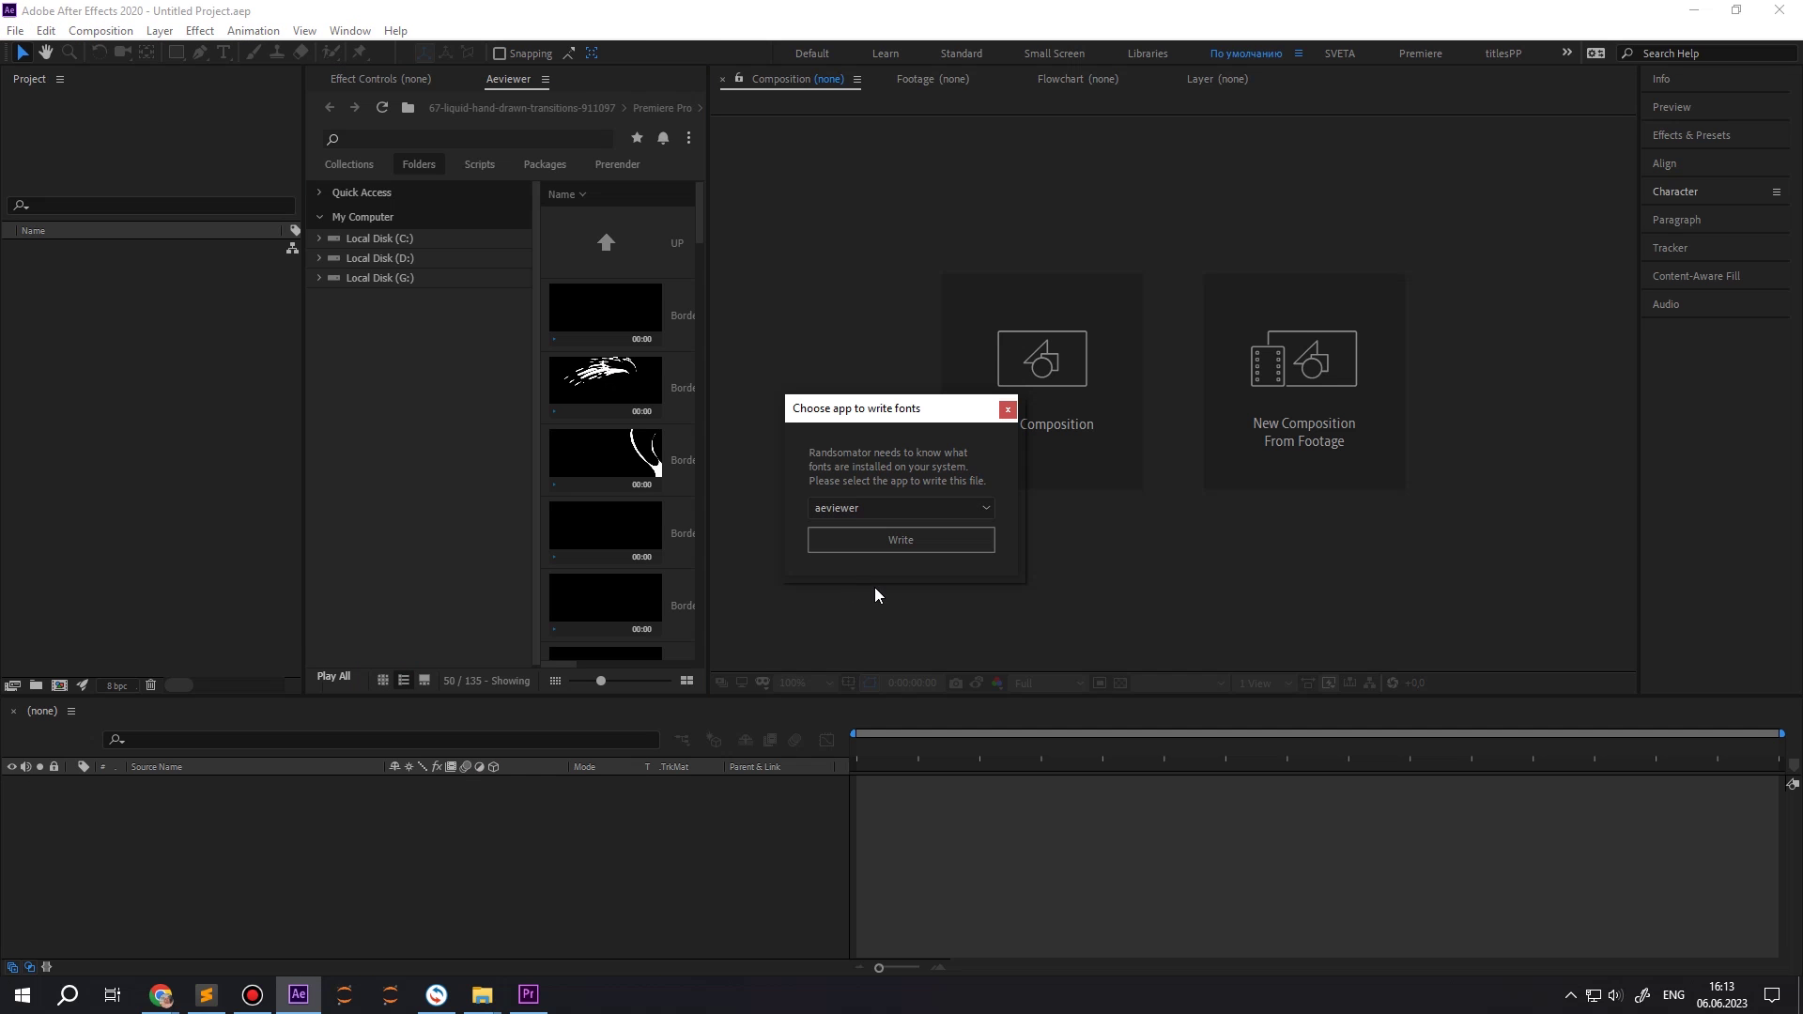
click(889, 541)
click(960, 566)
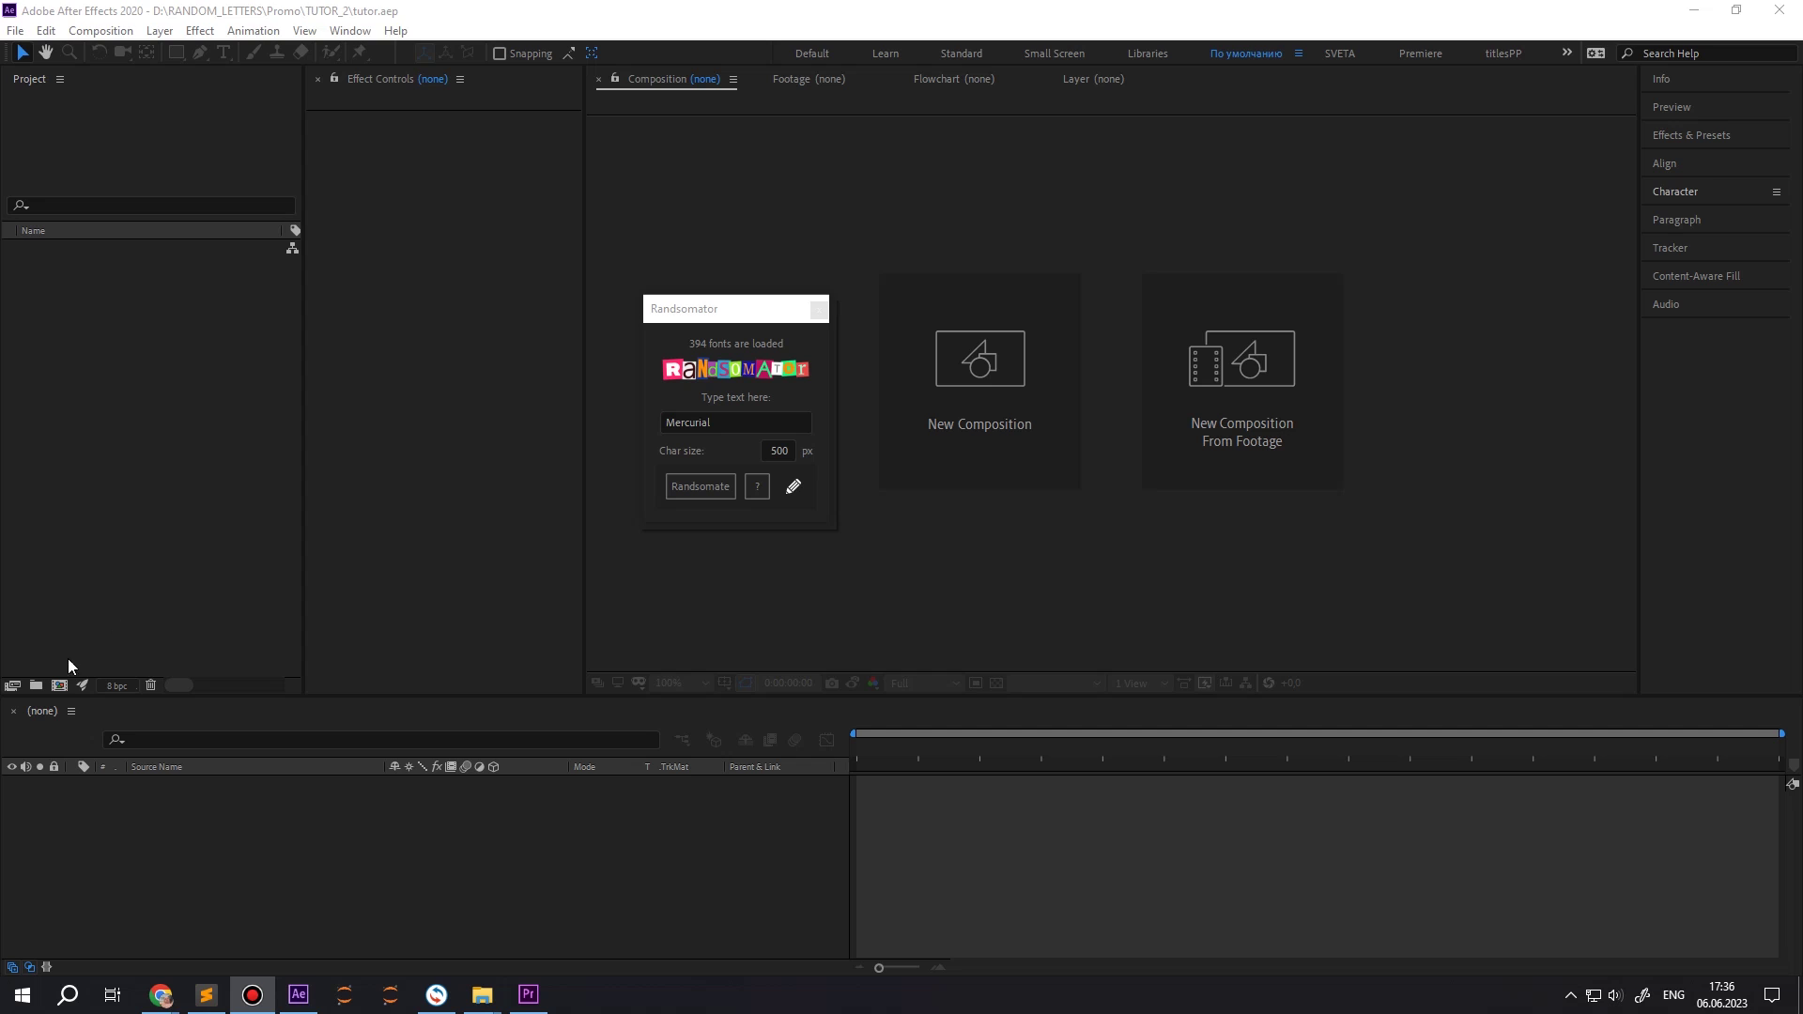
- Create a 1920×1080, 25 fps composition named 'My Comp'
click(60, 685)
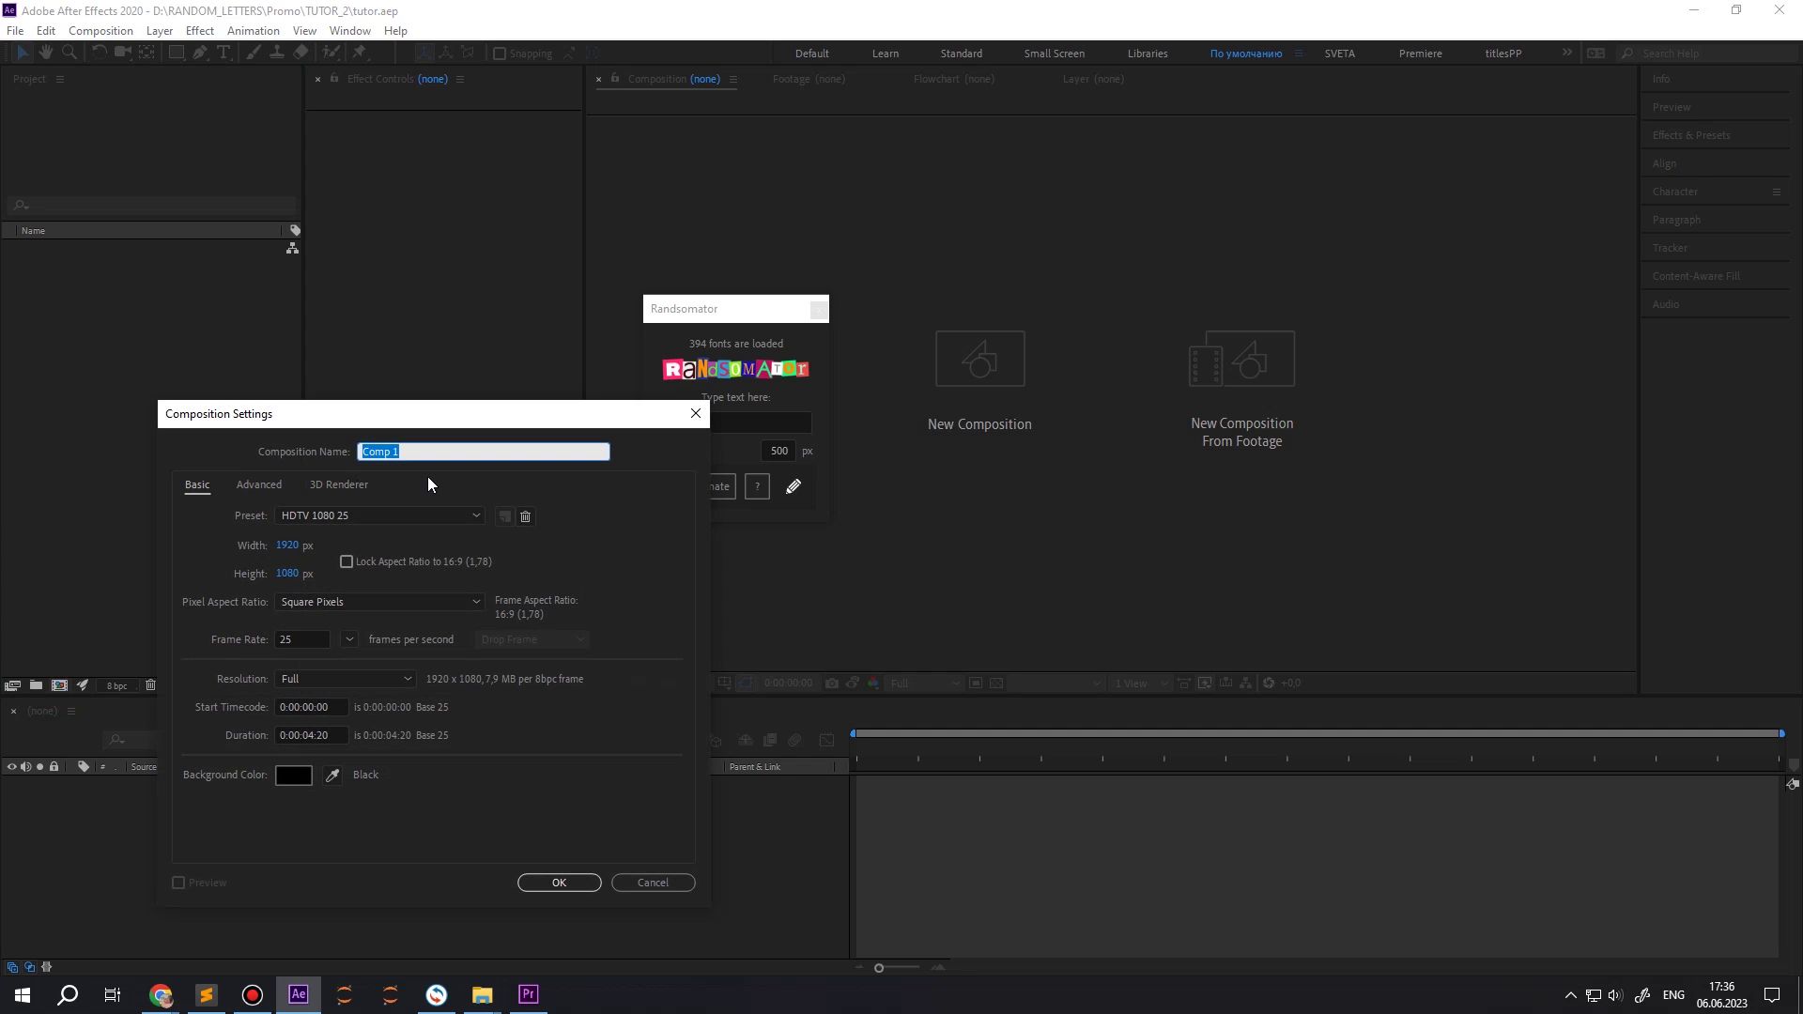
text(My Comp)
key(Return)
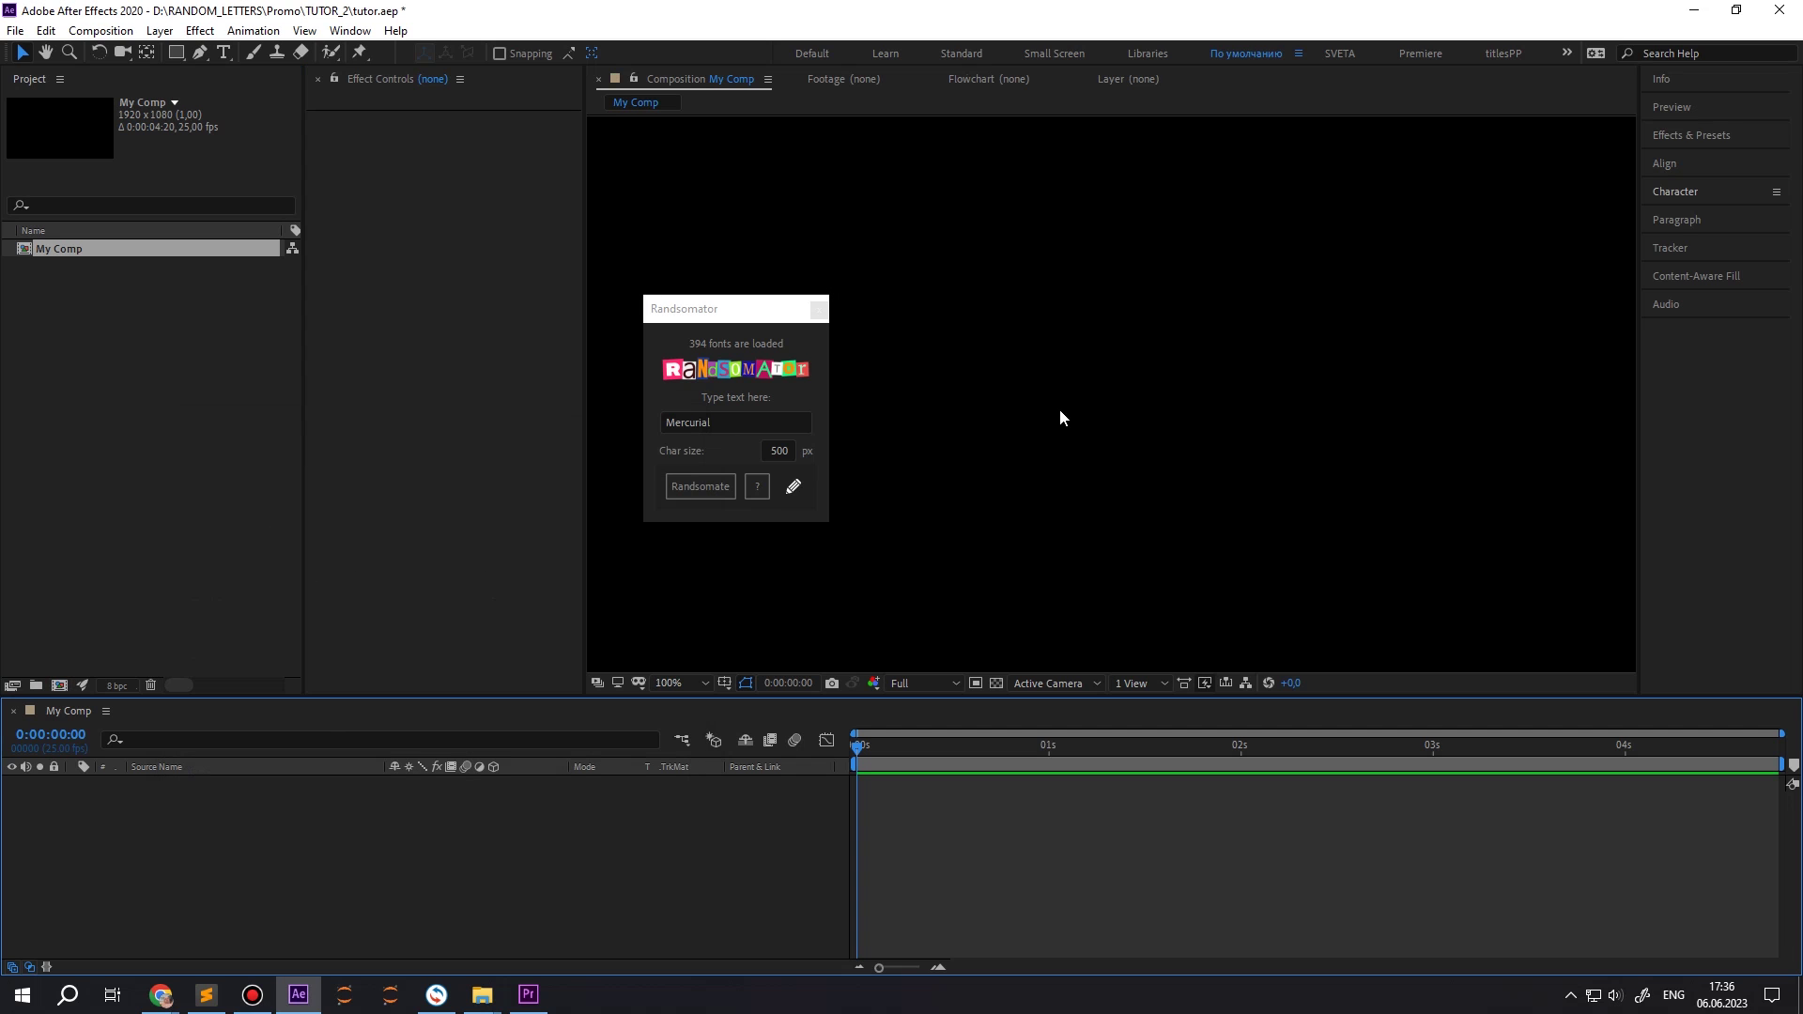
click(736, 310)
click(741, 416)
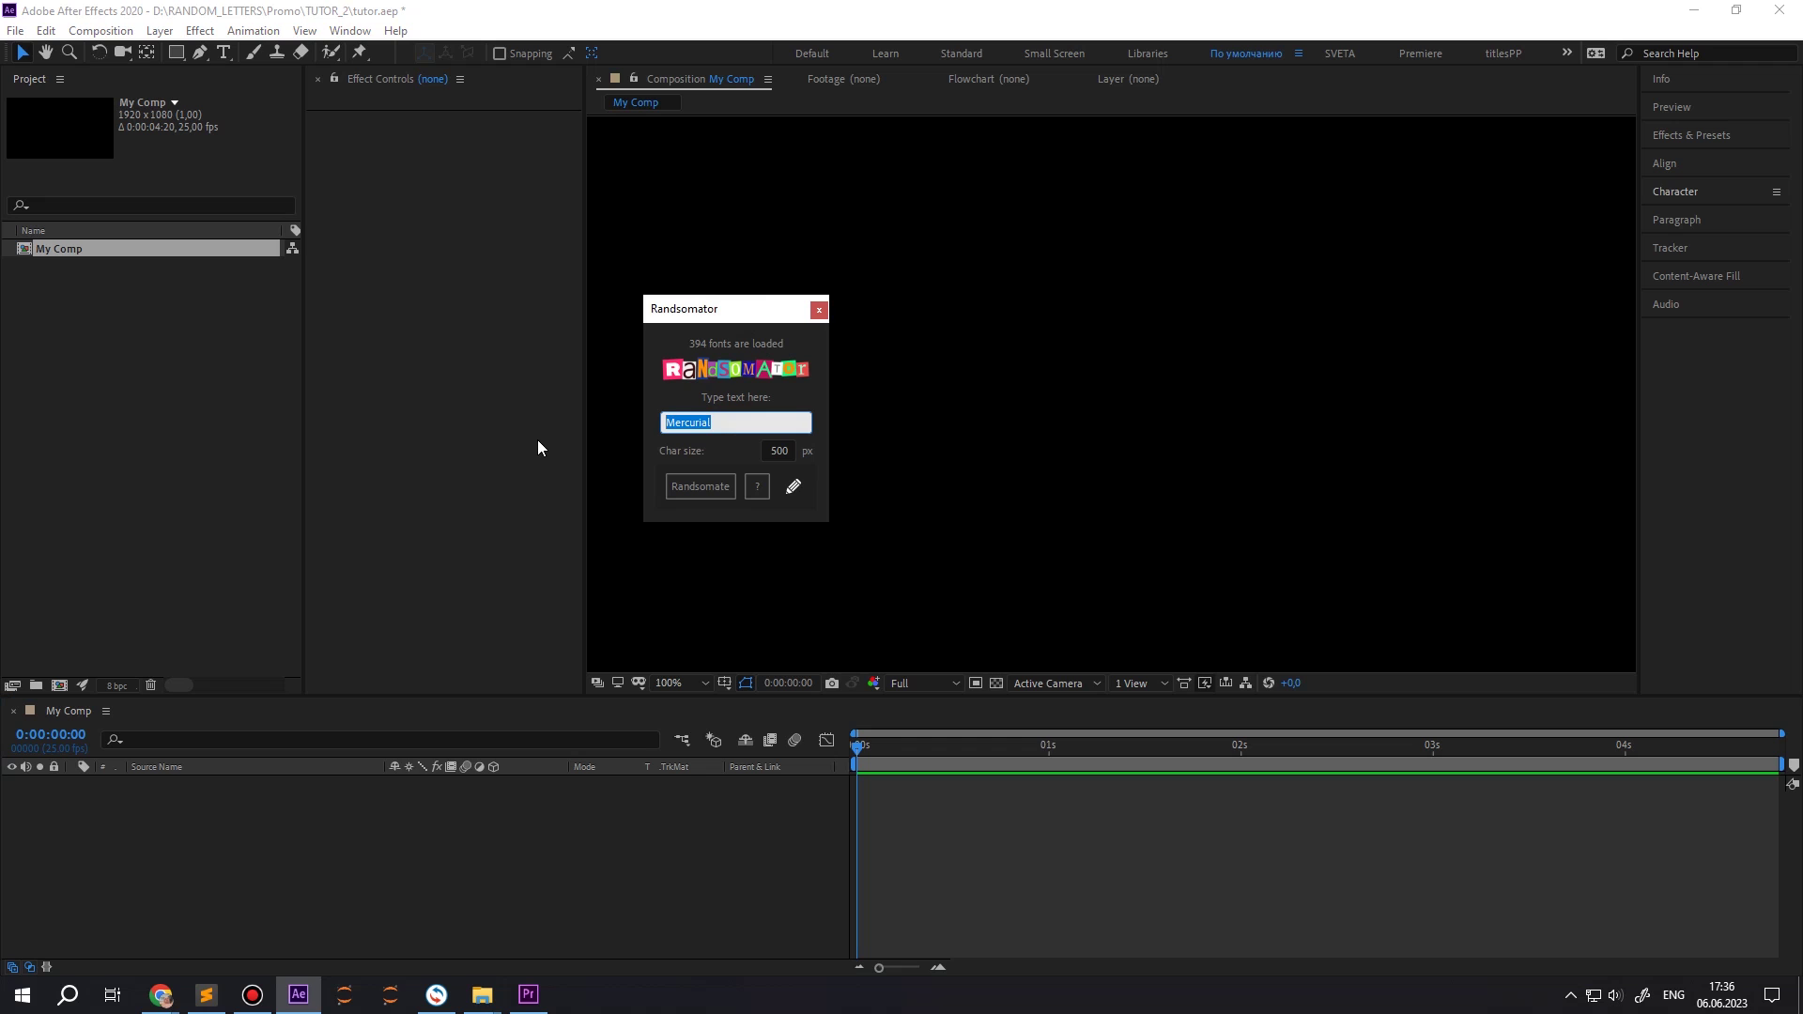
- Randsomate the word 'Example' into cut-out ransom-note letters
text(Example)
click(727, 495)
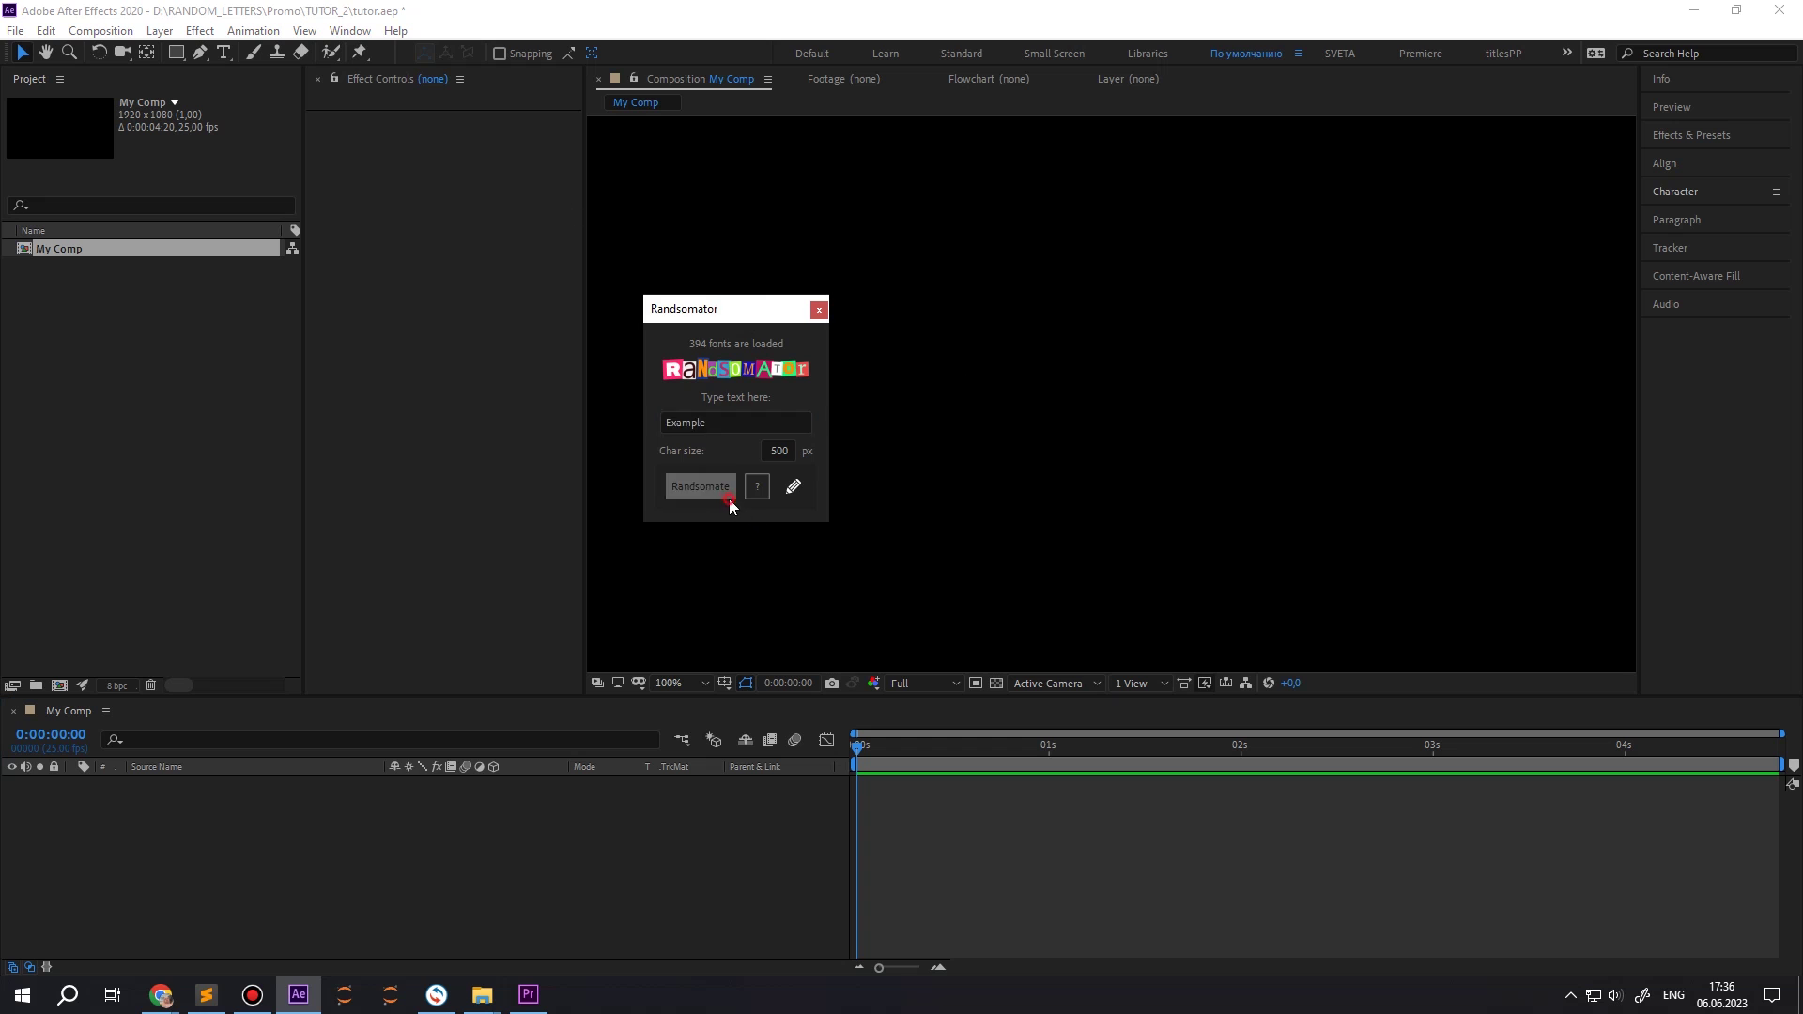
click(876, 564)
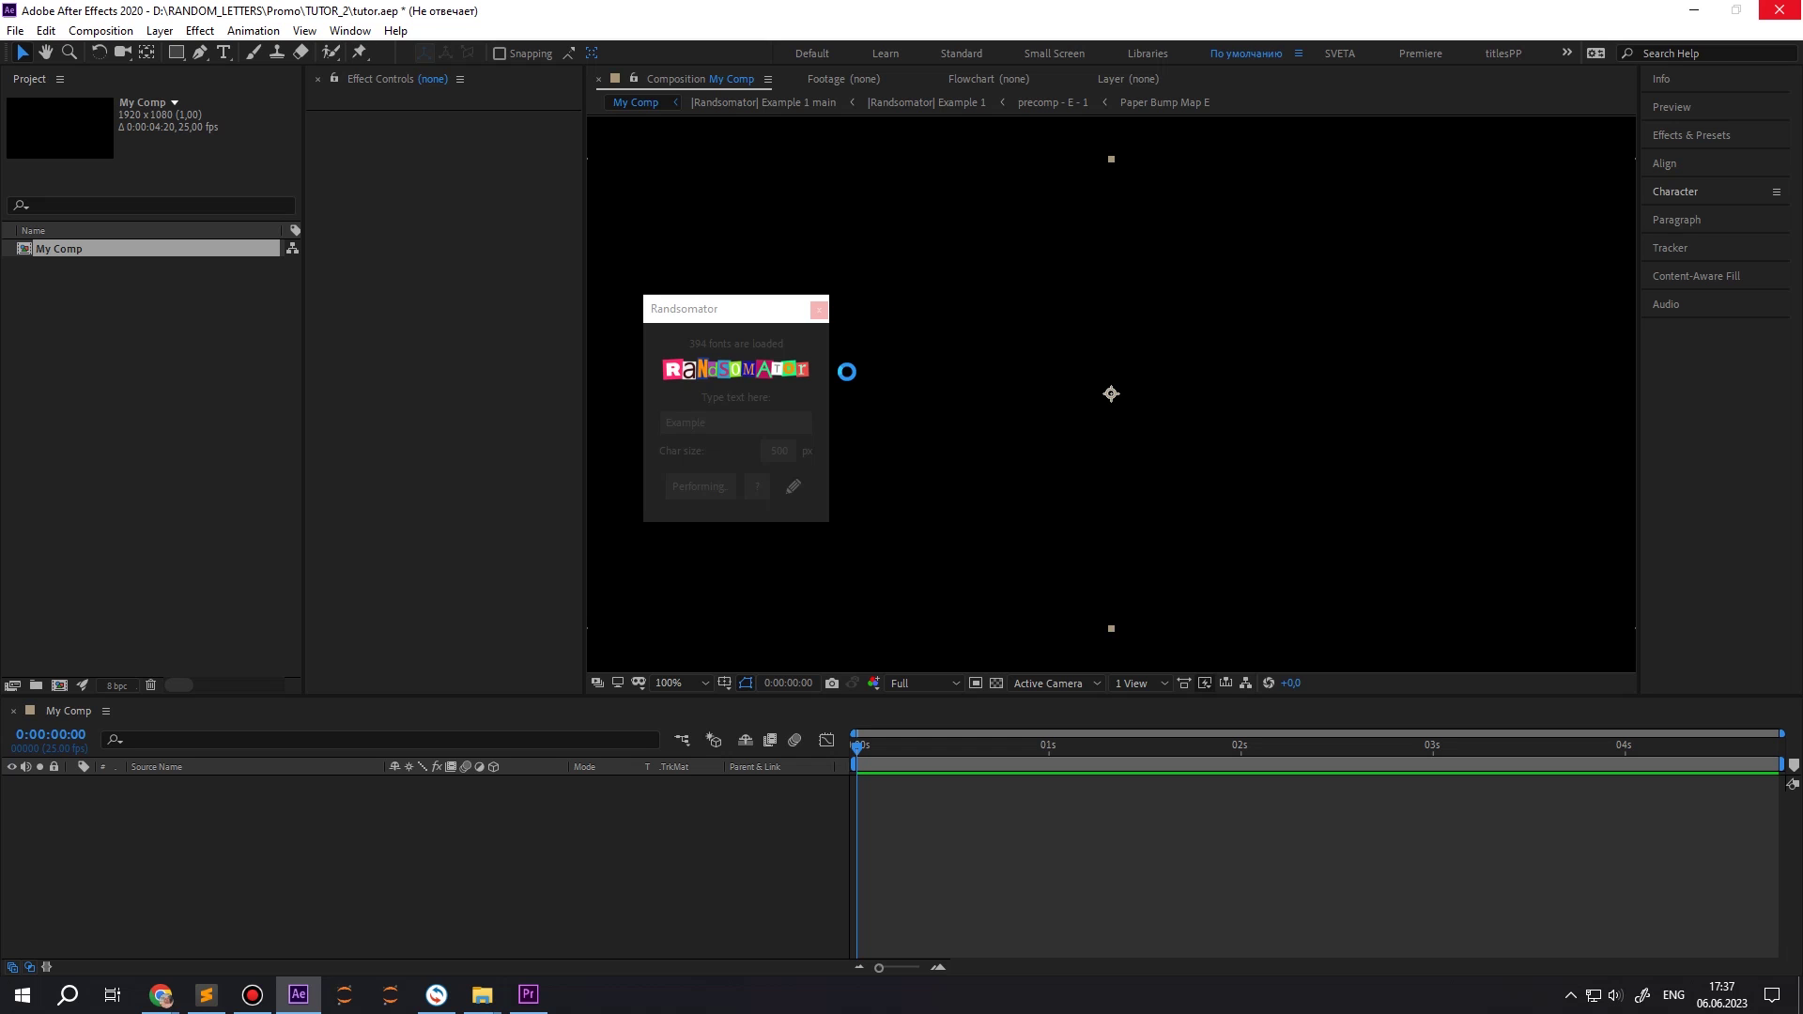
- Open the Example letters' main all precomp and select its layer to show letter controls
drag(752, 314, 1691, 678)
key(comma)
key(comma)
click(297, 783)
double_click(297, 783)
click(279, 786)
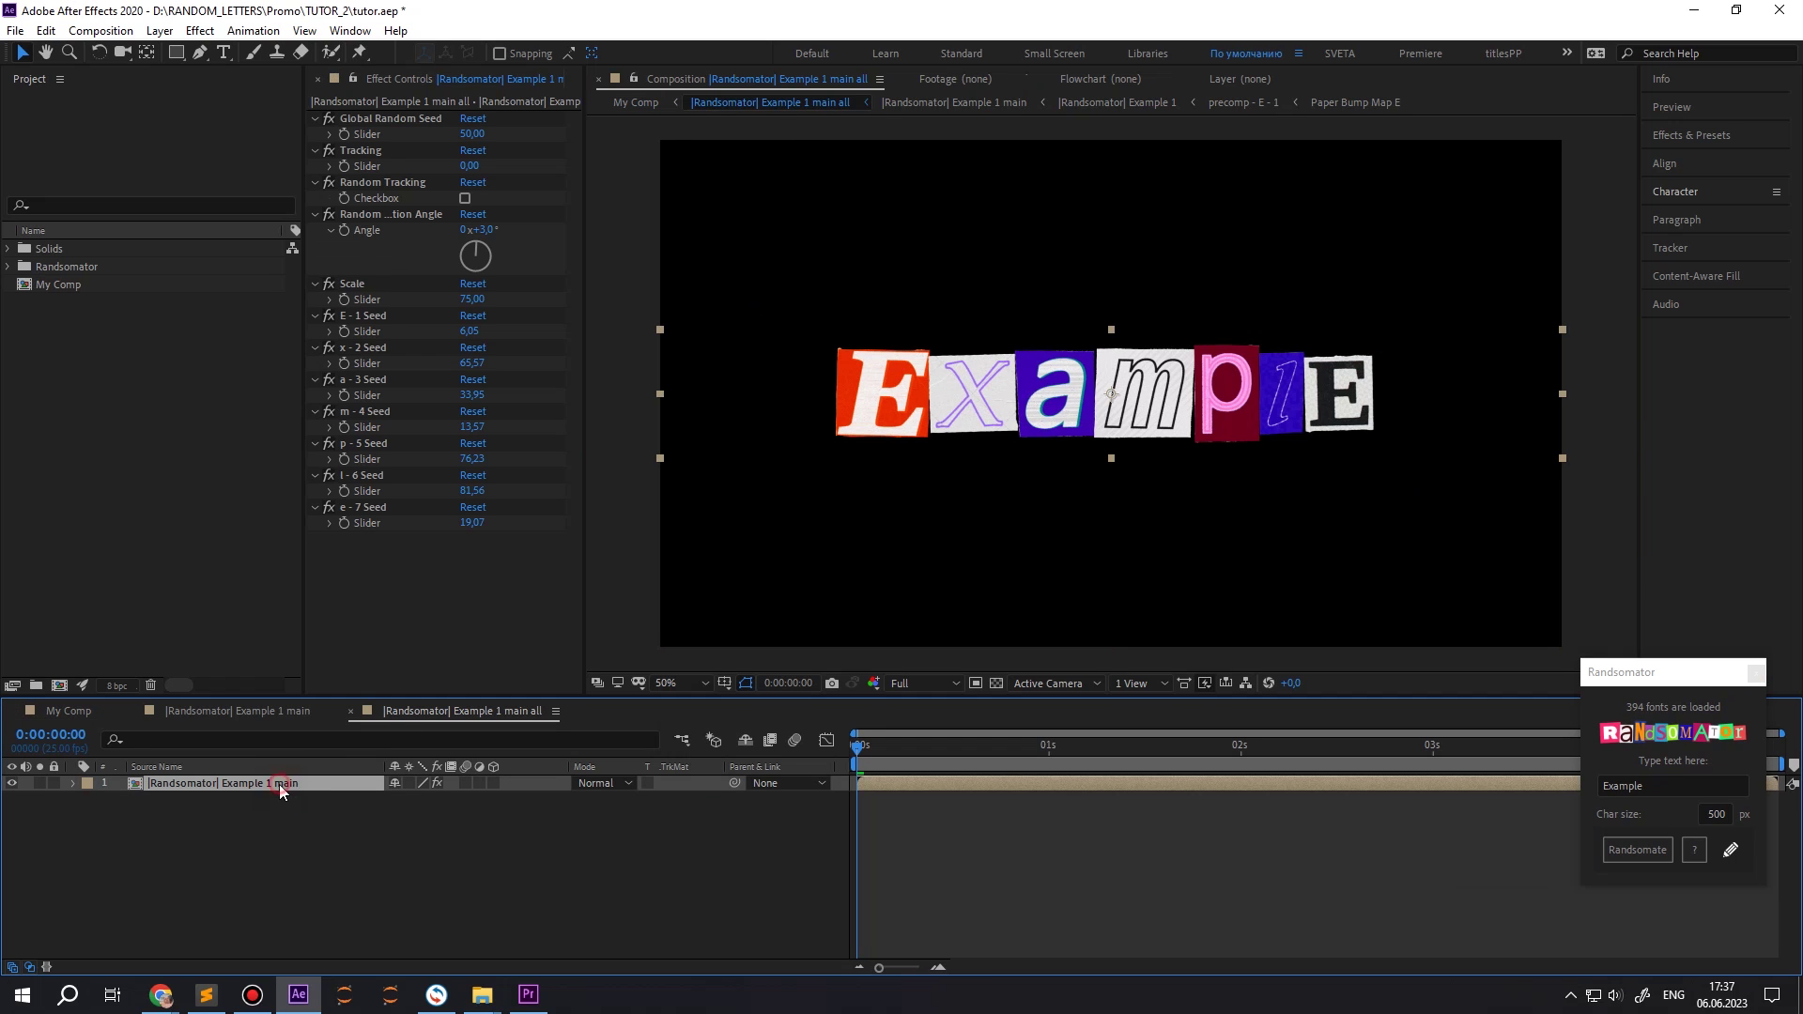
- Expand the Randsomator and Example * 1 folders, widen the panels, and select the main all comp
click(8, 267)
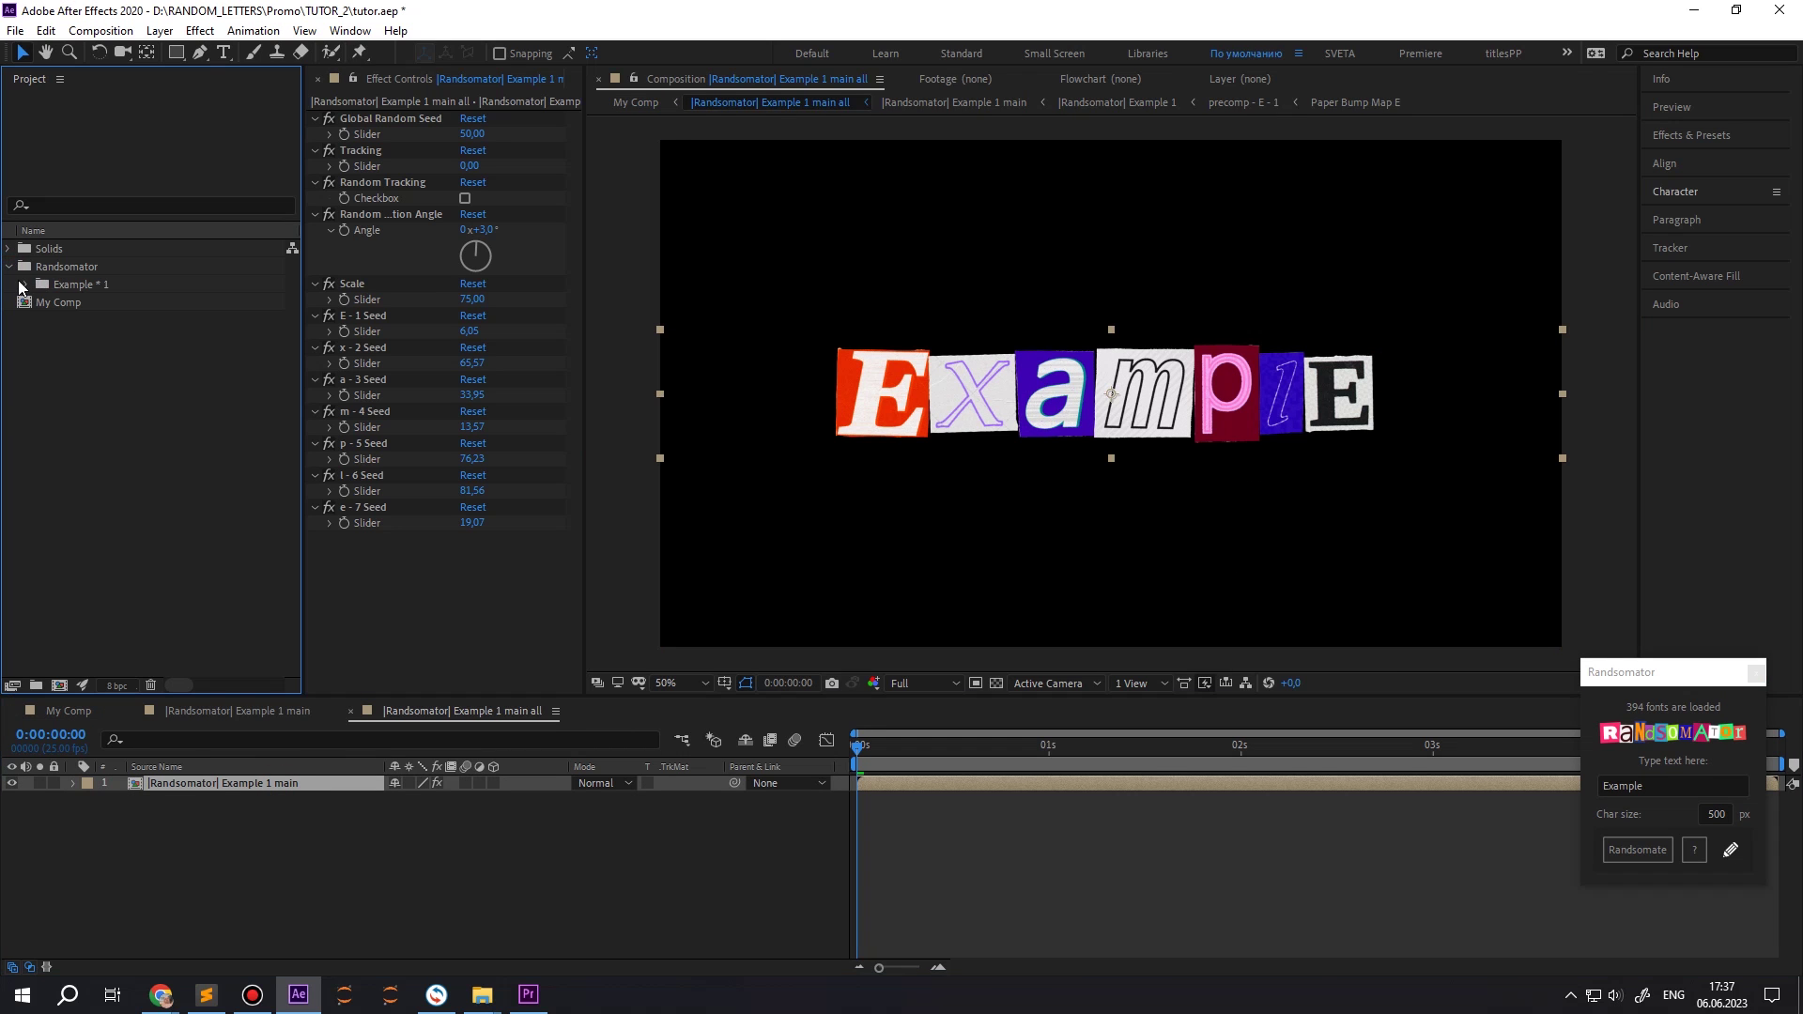
click(27, 286)
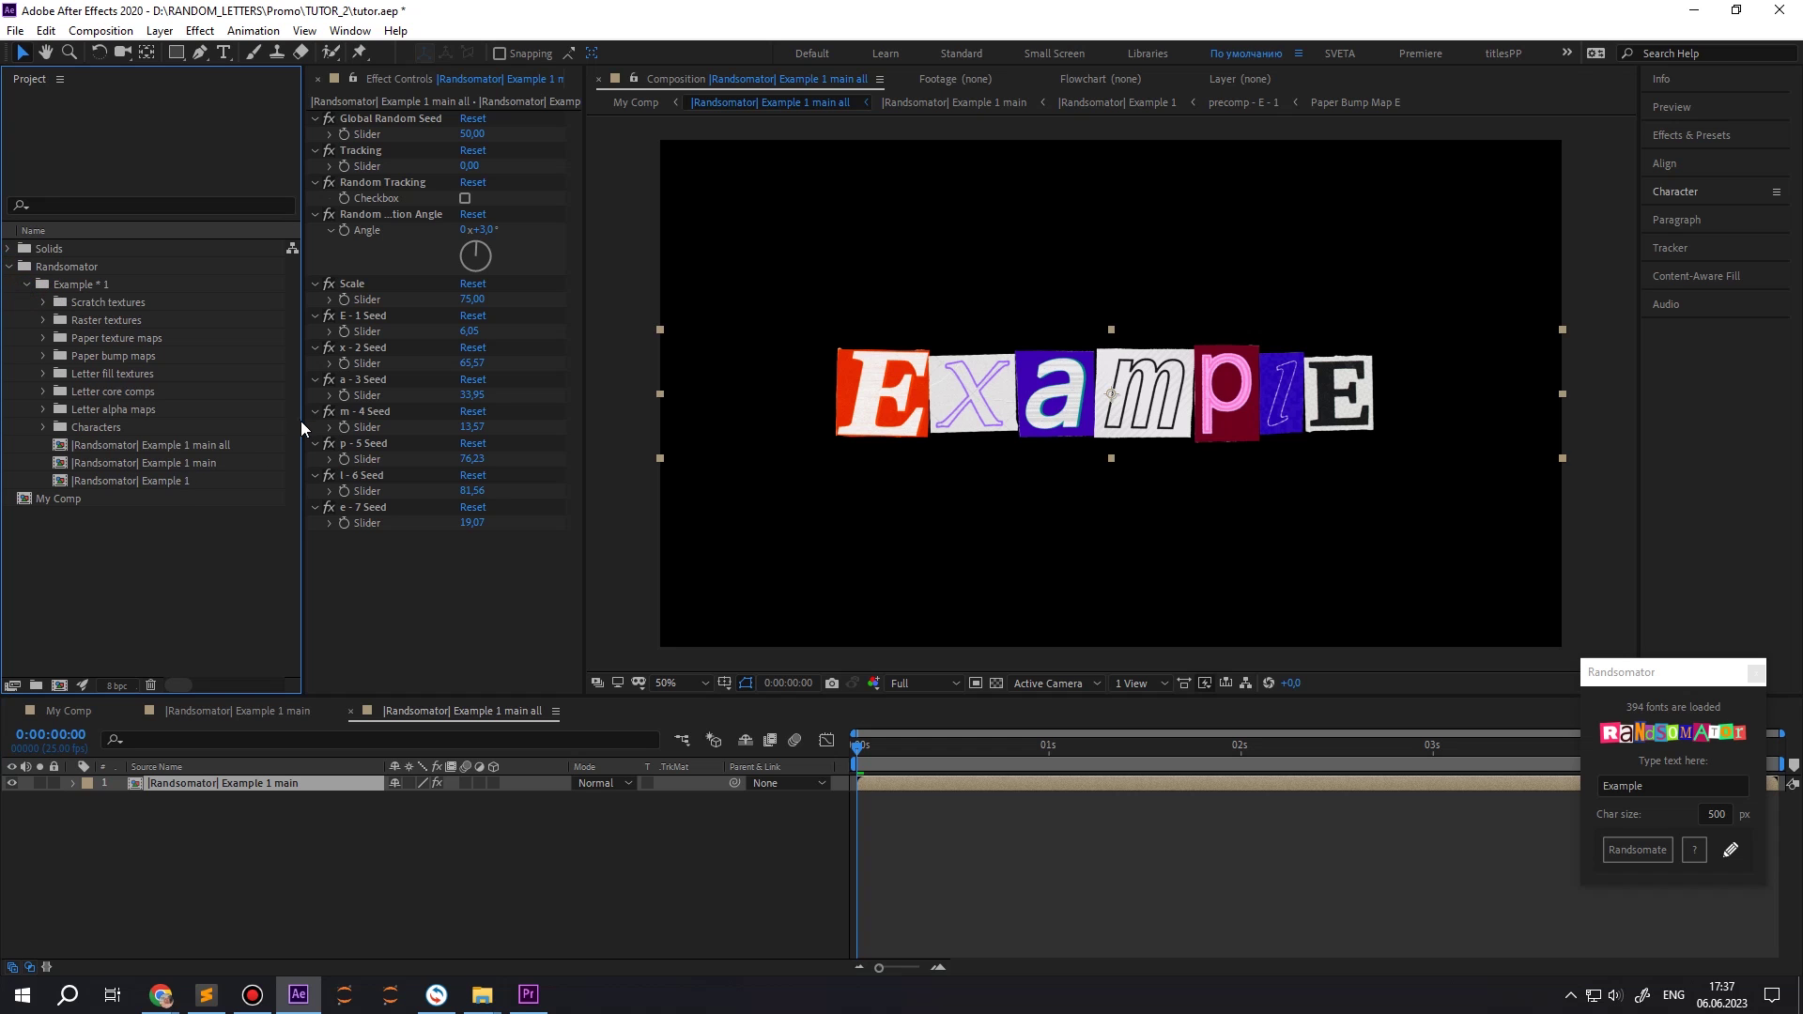
drag(301, 421, 470, 430)
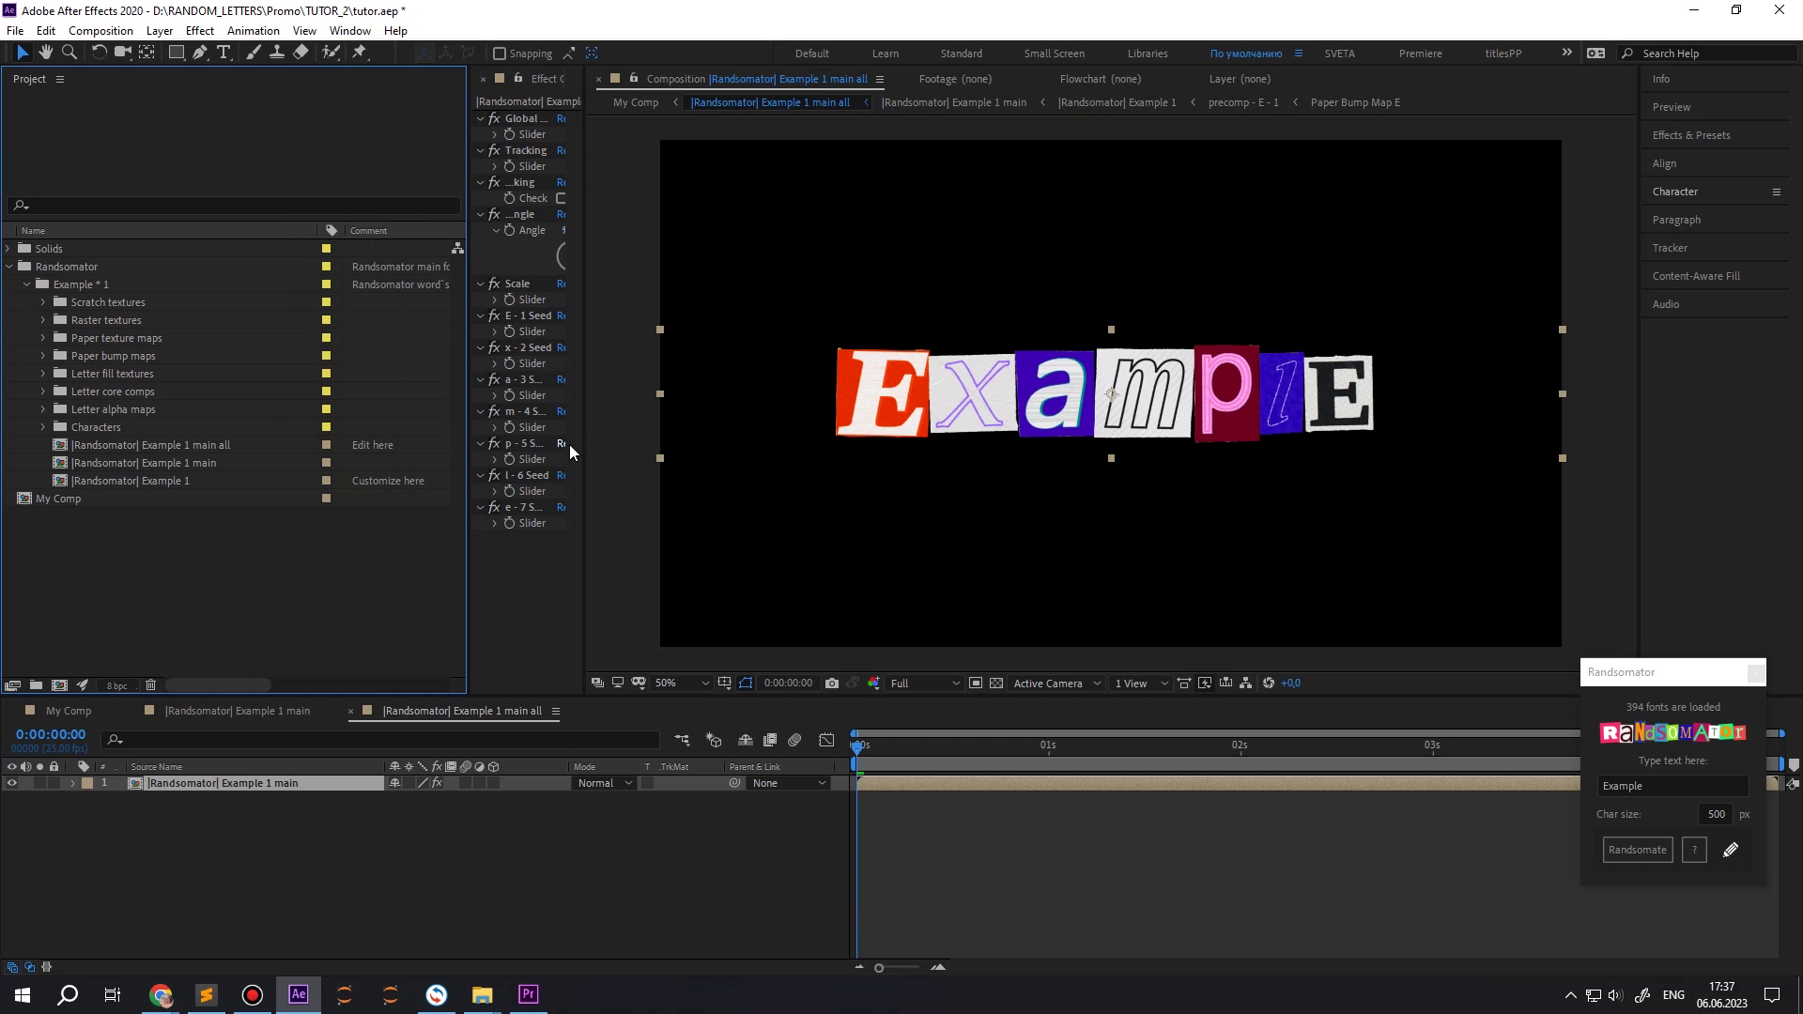
drag(588, 444, 759, 442)
click(207, 447)
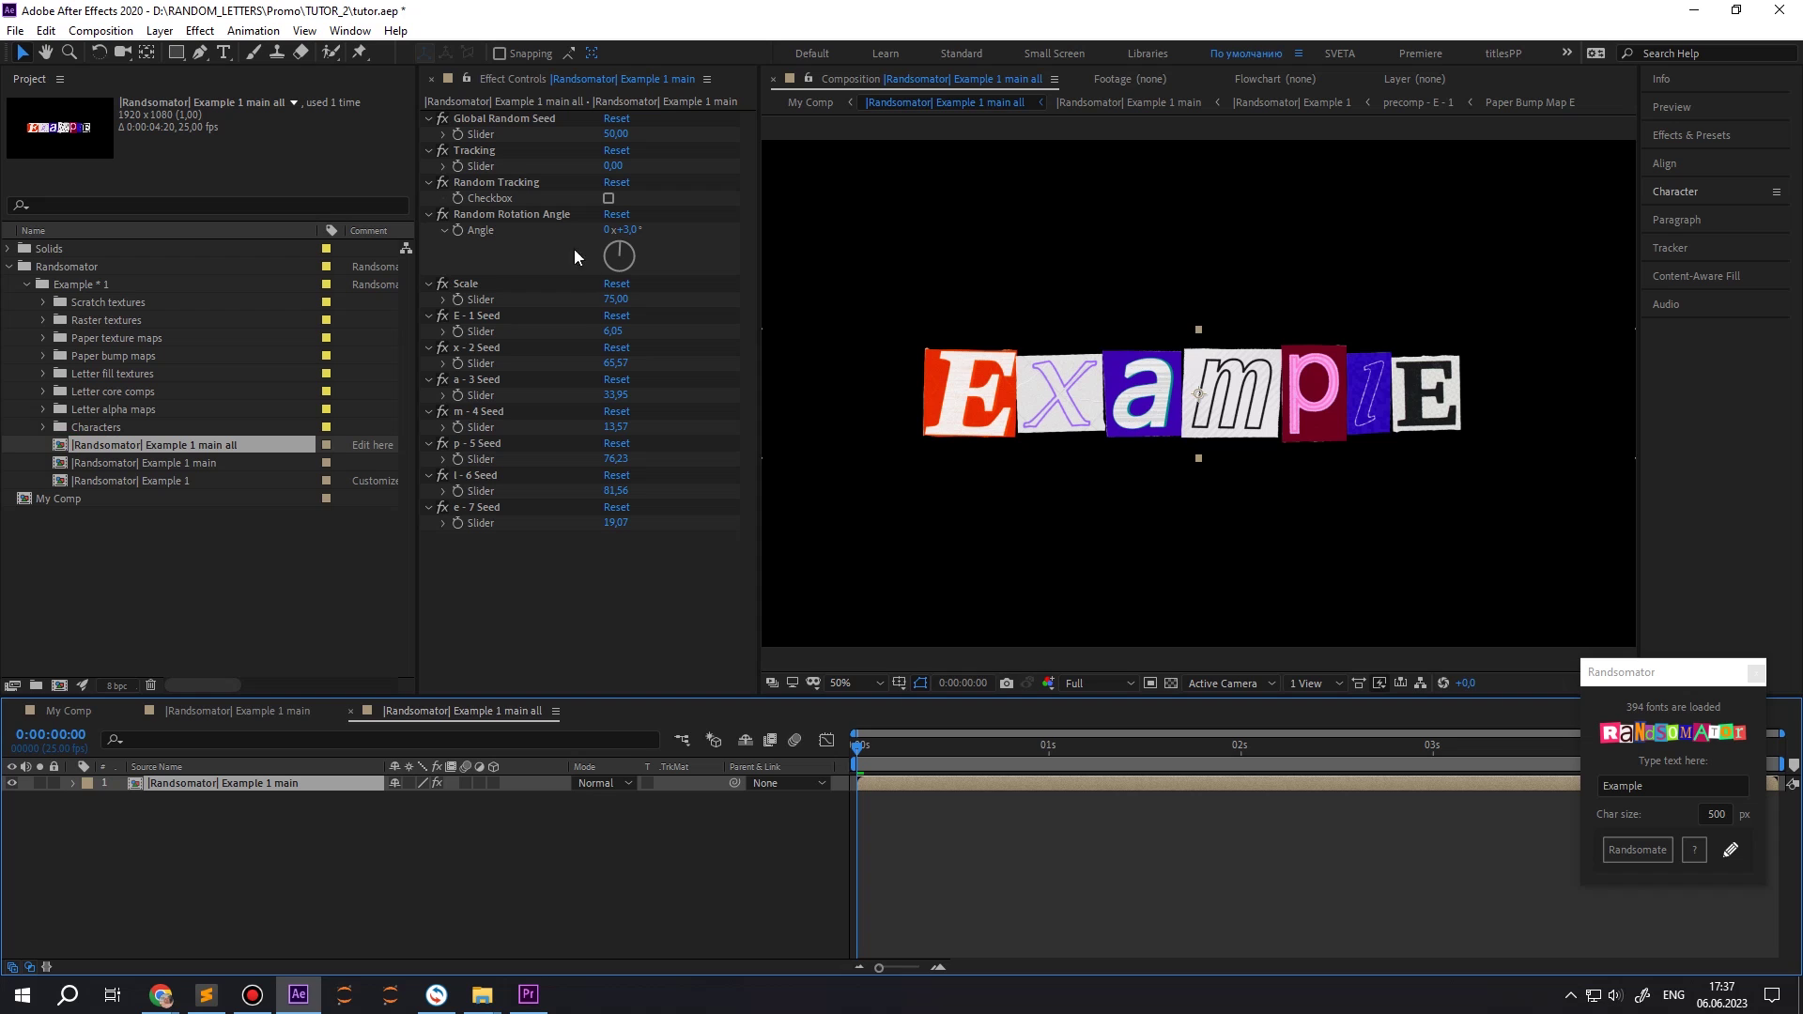
- Step Global Random Seed through 52,81 and 61,80 up to 85,77
click(443, 135)
click(604, 160)
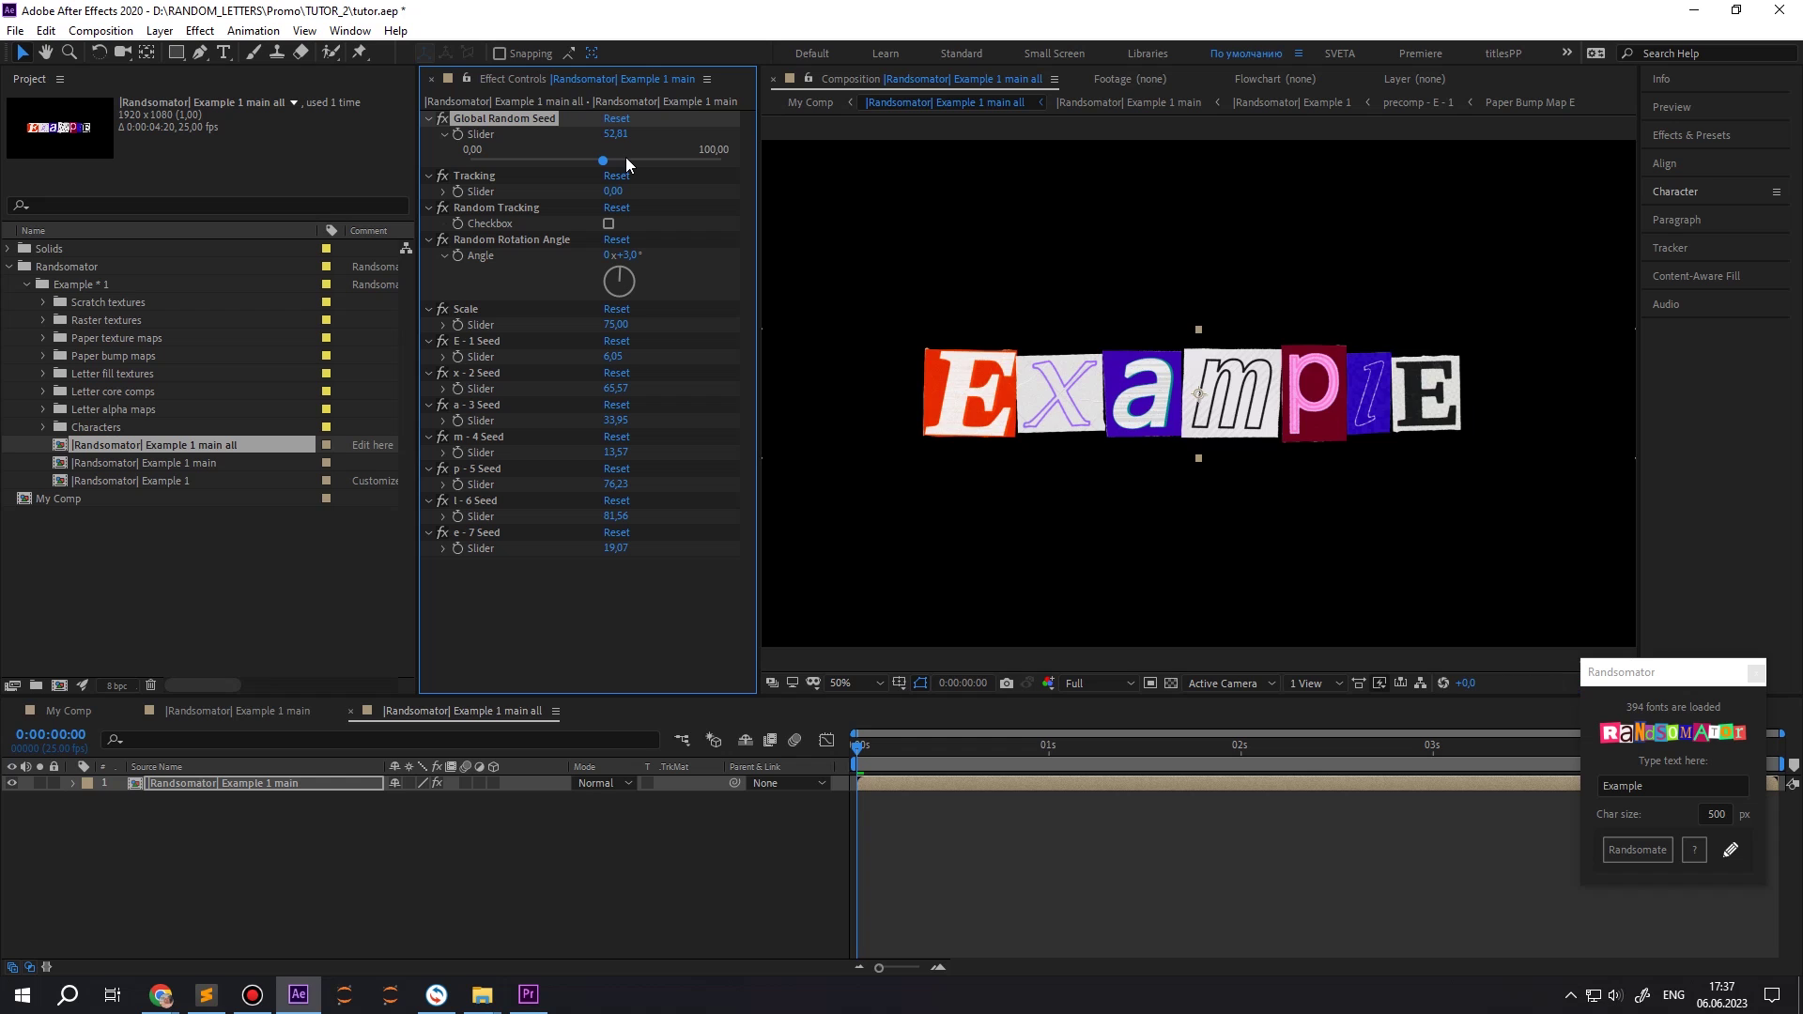
click(626, 160)
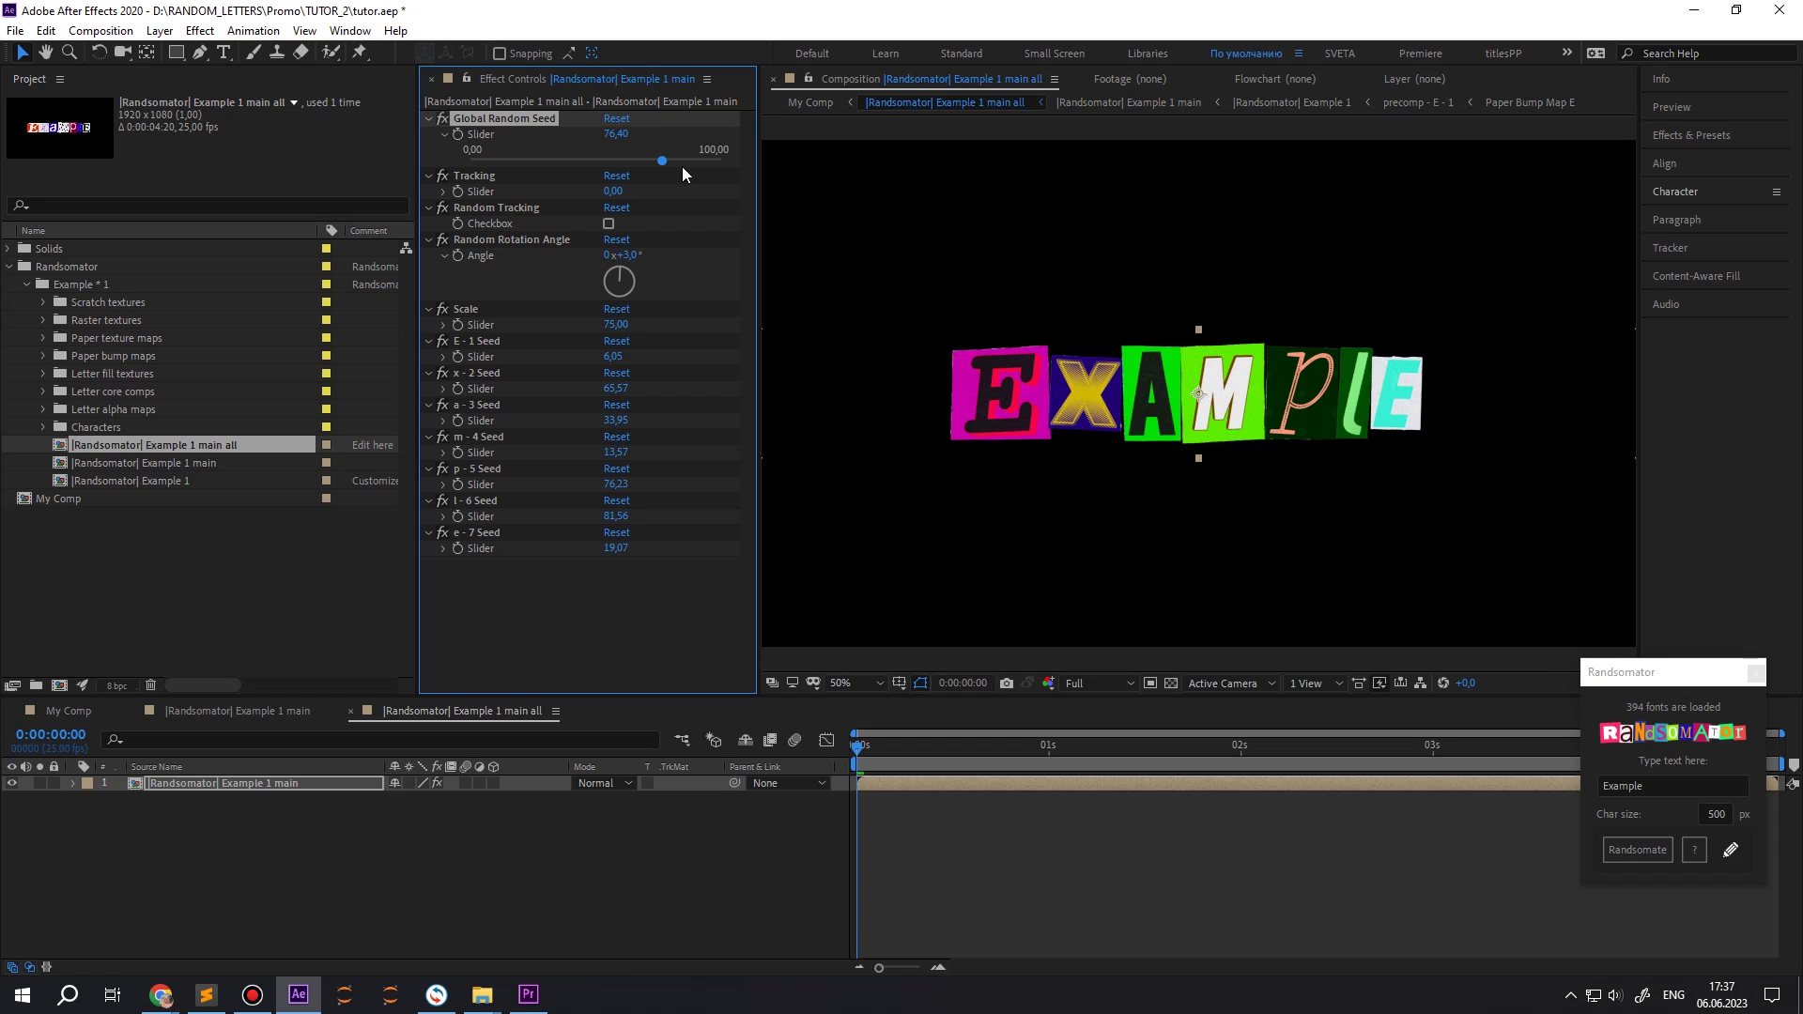
click(686, 162)
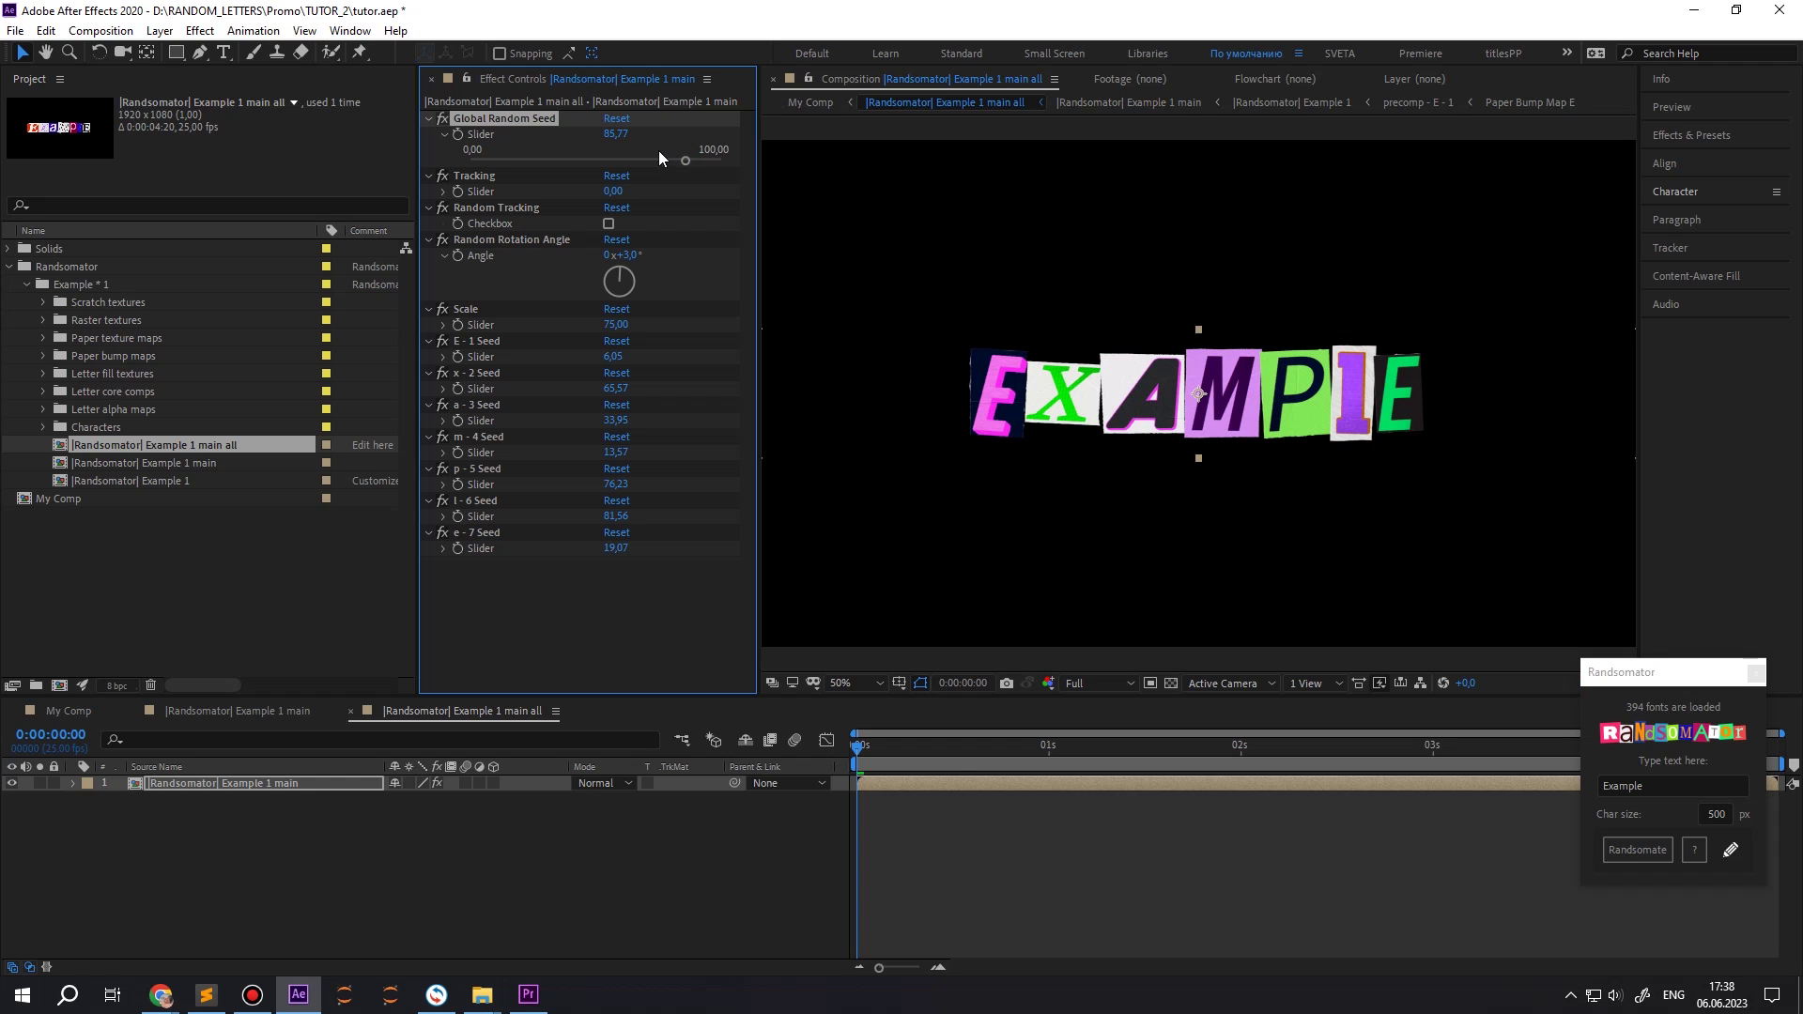
click(445, 192)
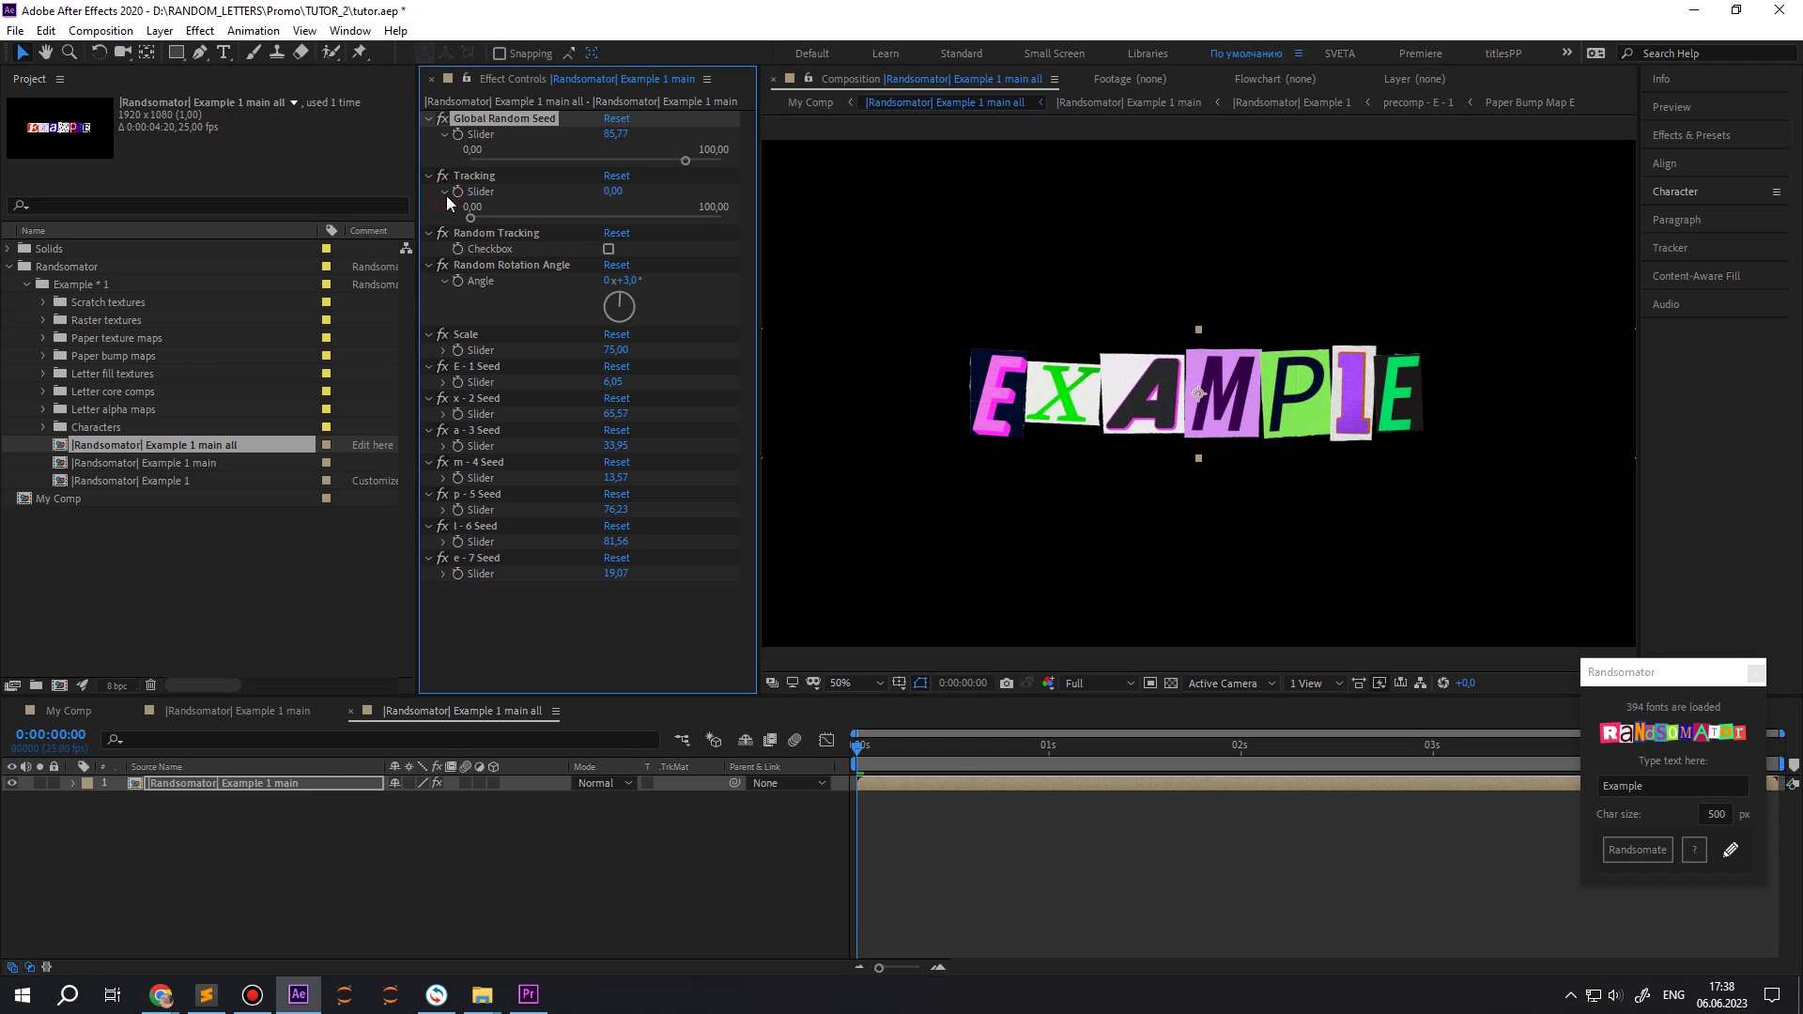
- Turn on Random Tracking and settle Tracking at 22,10 after trying wider values
click(505, 217)
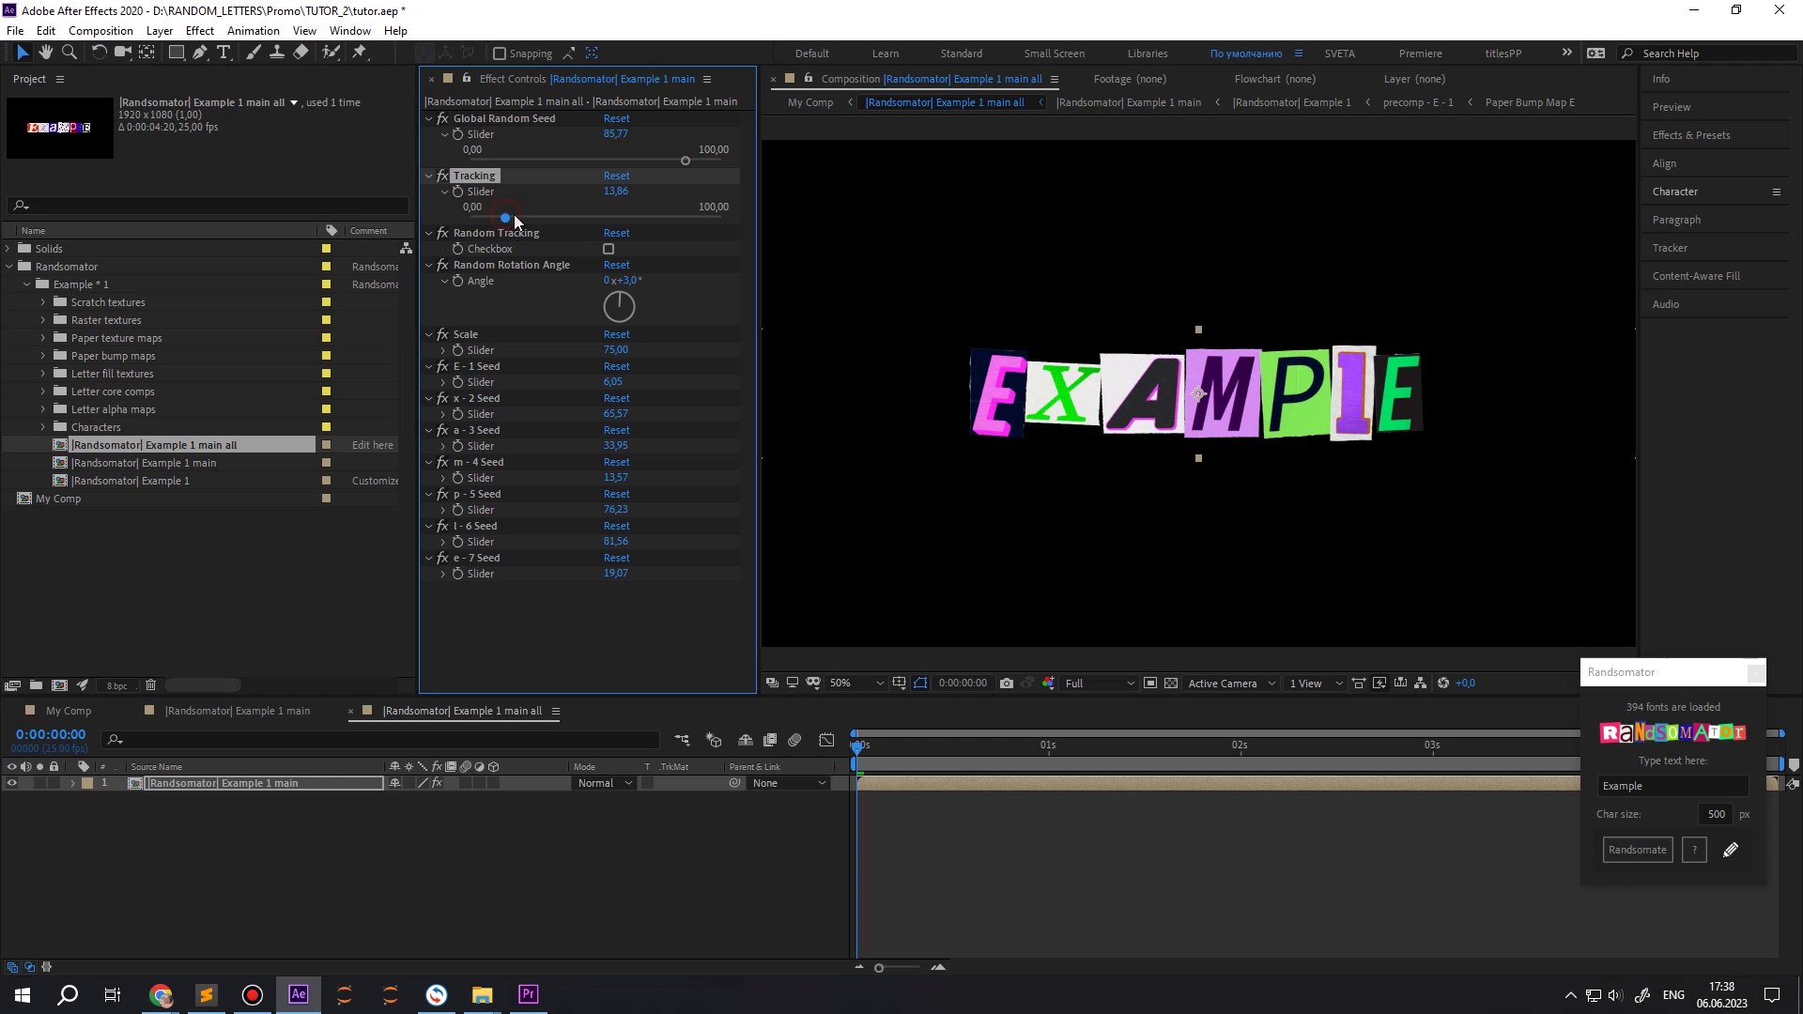
click(573, 217)
click(598, 217)
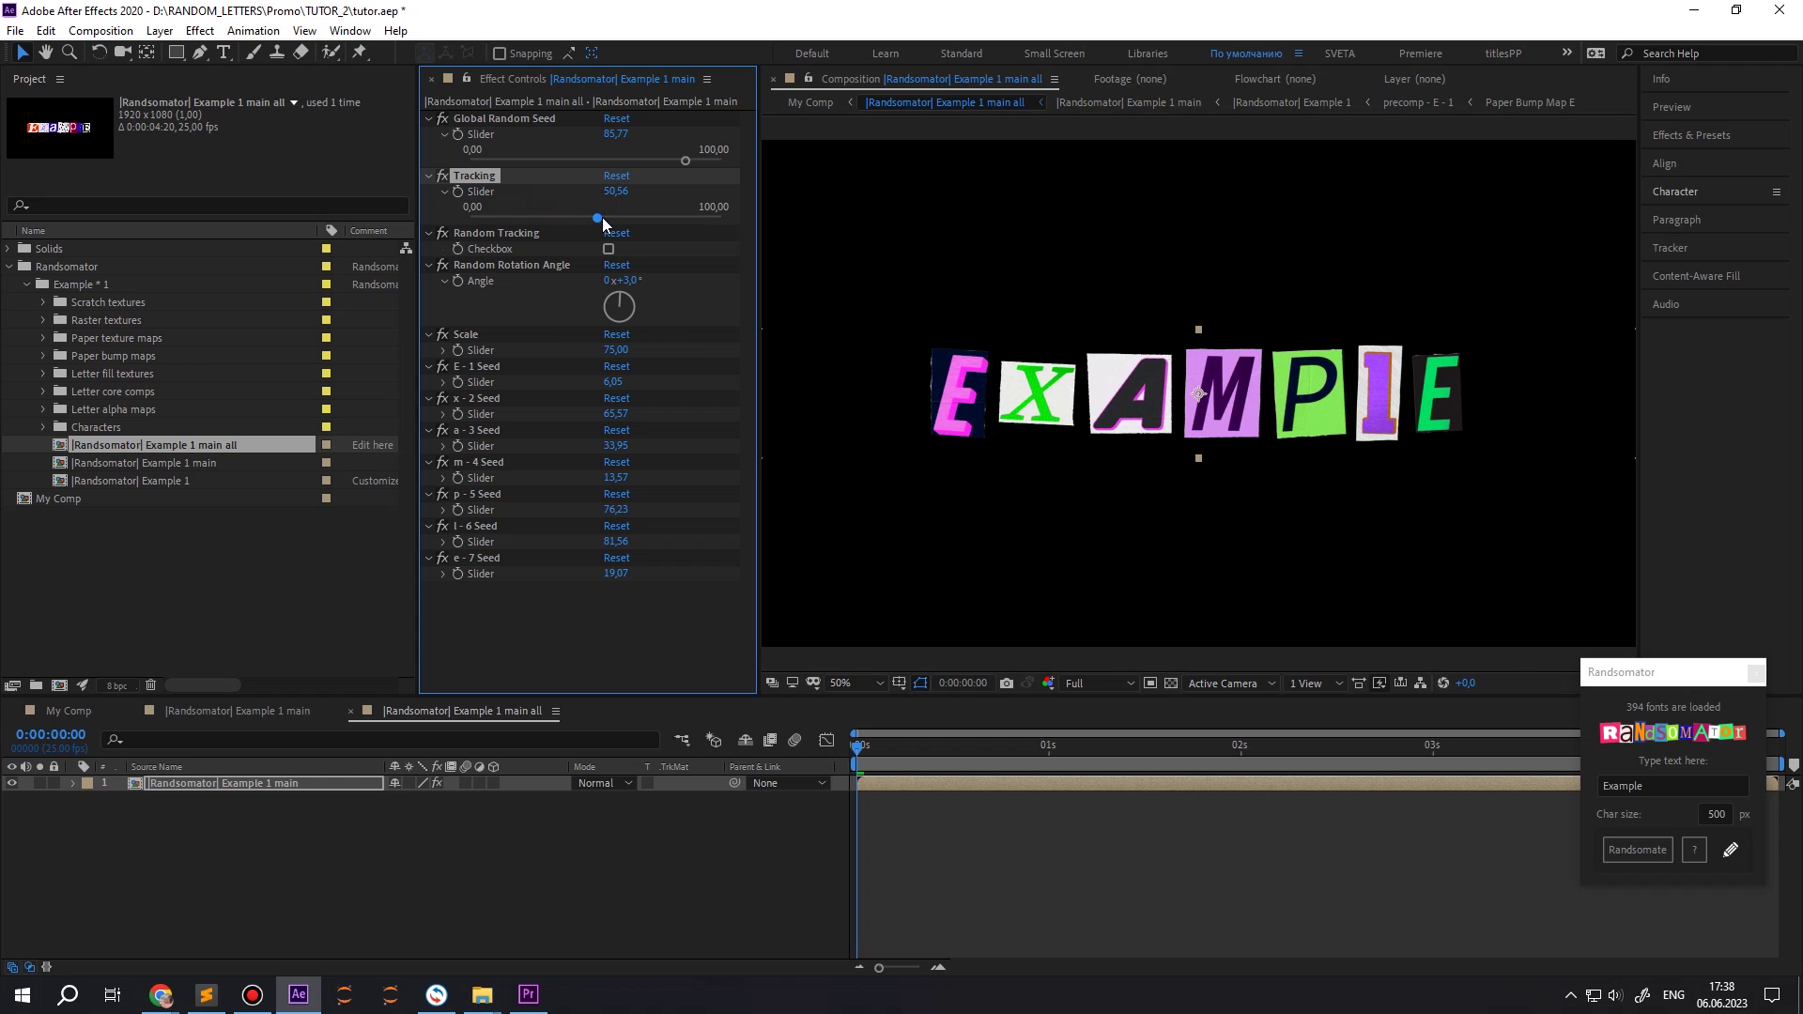
click(609, 249)
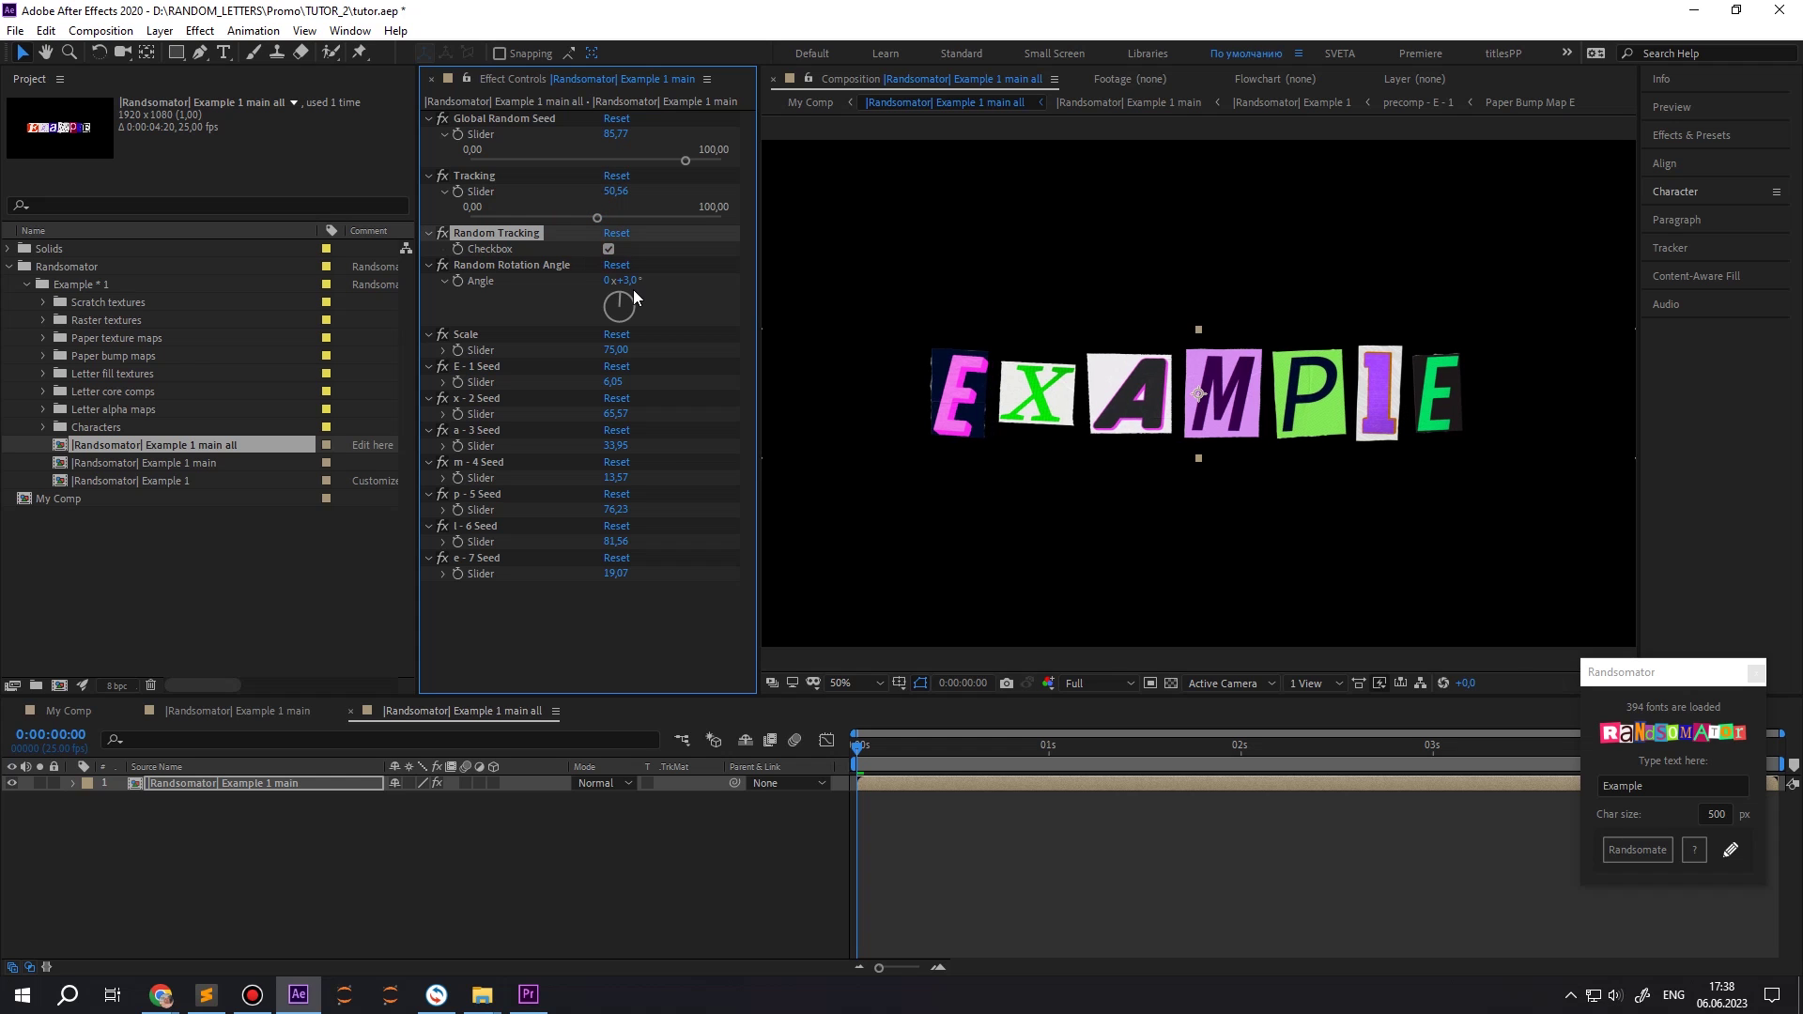
click(657, 218)
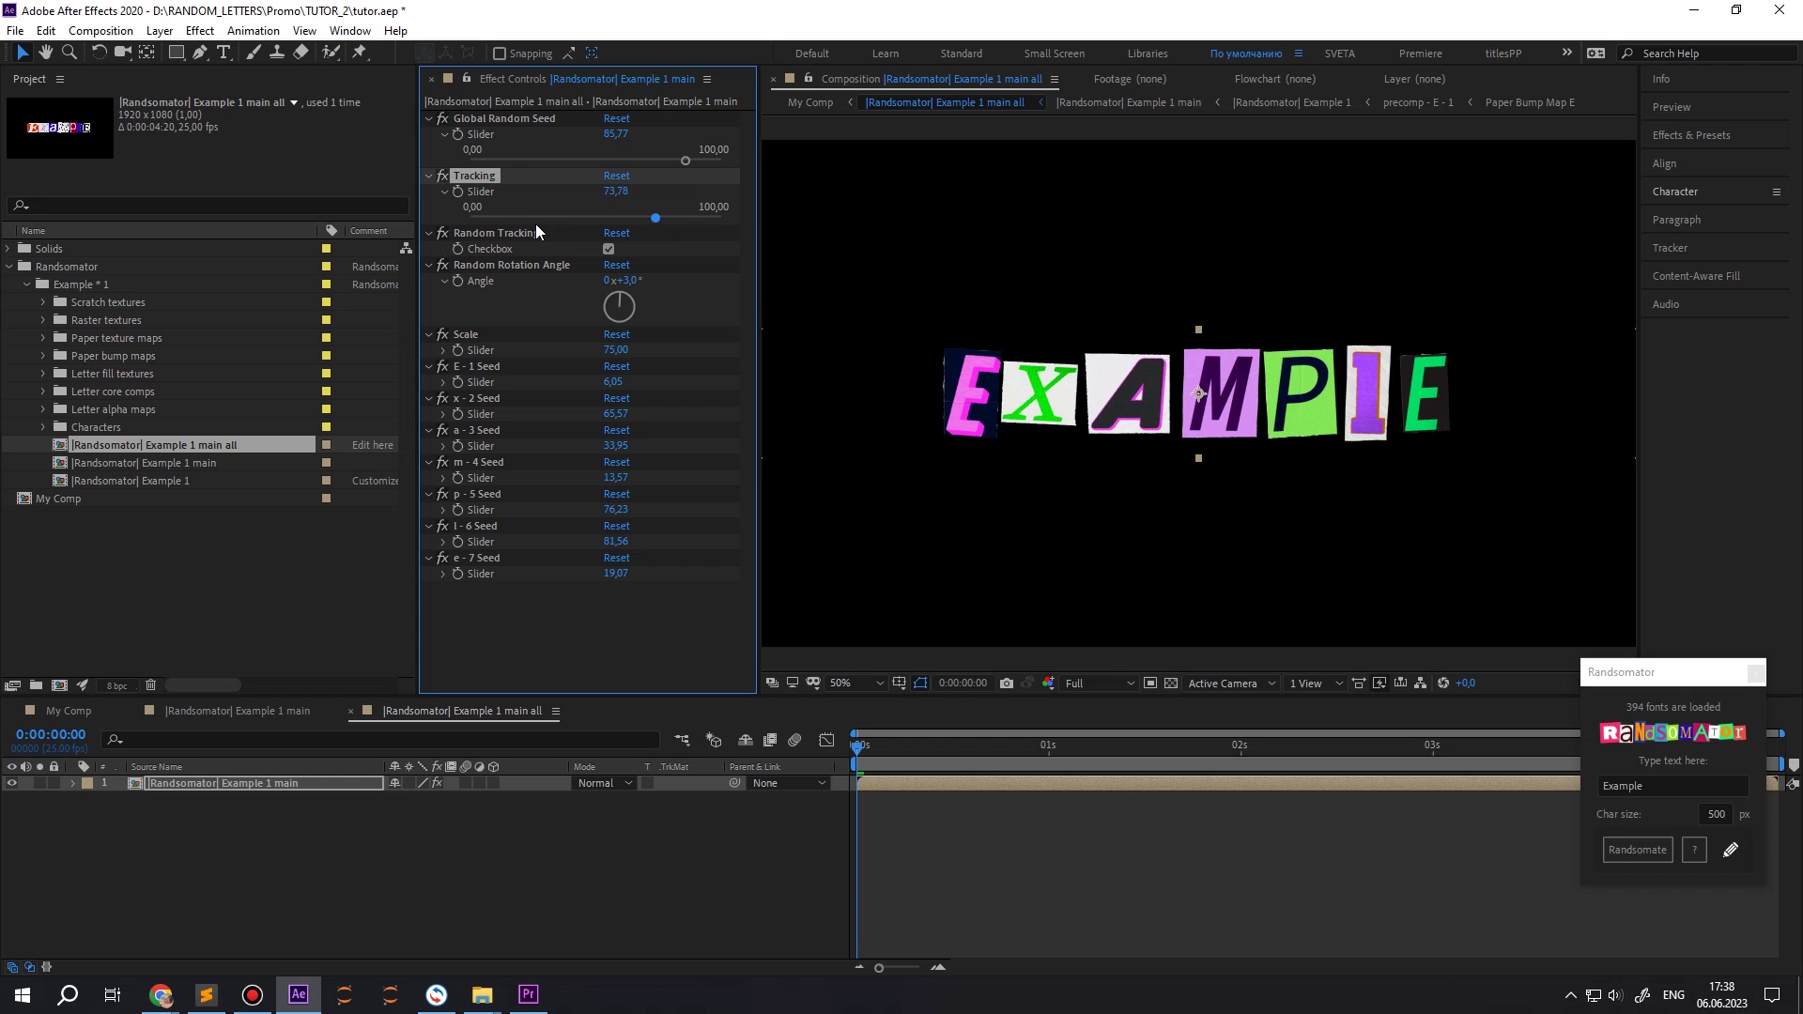
drag(618, 193, 606, 249)
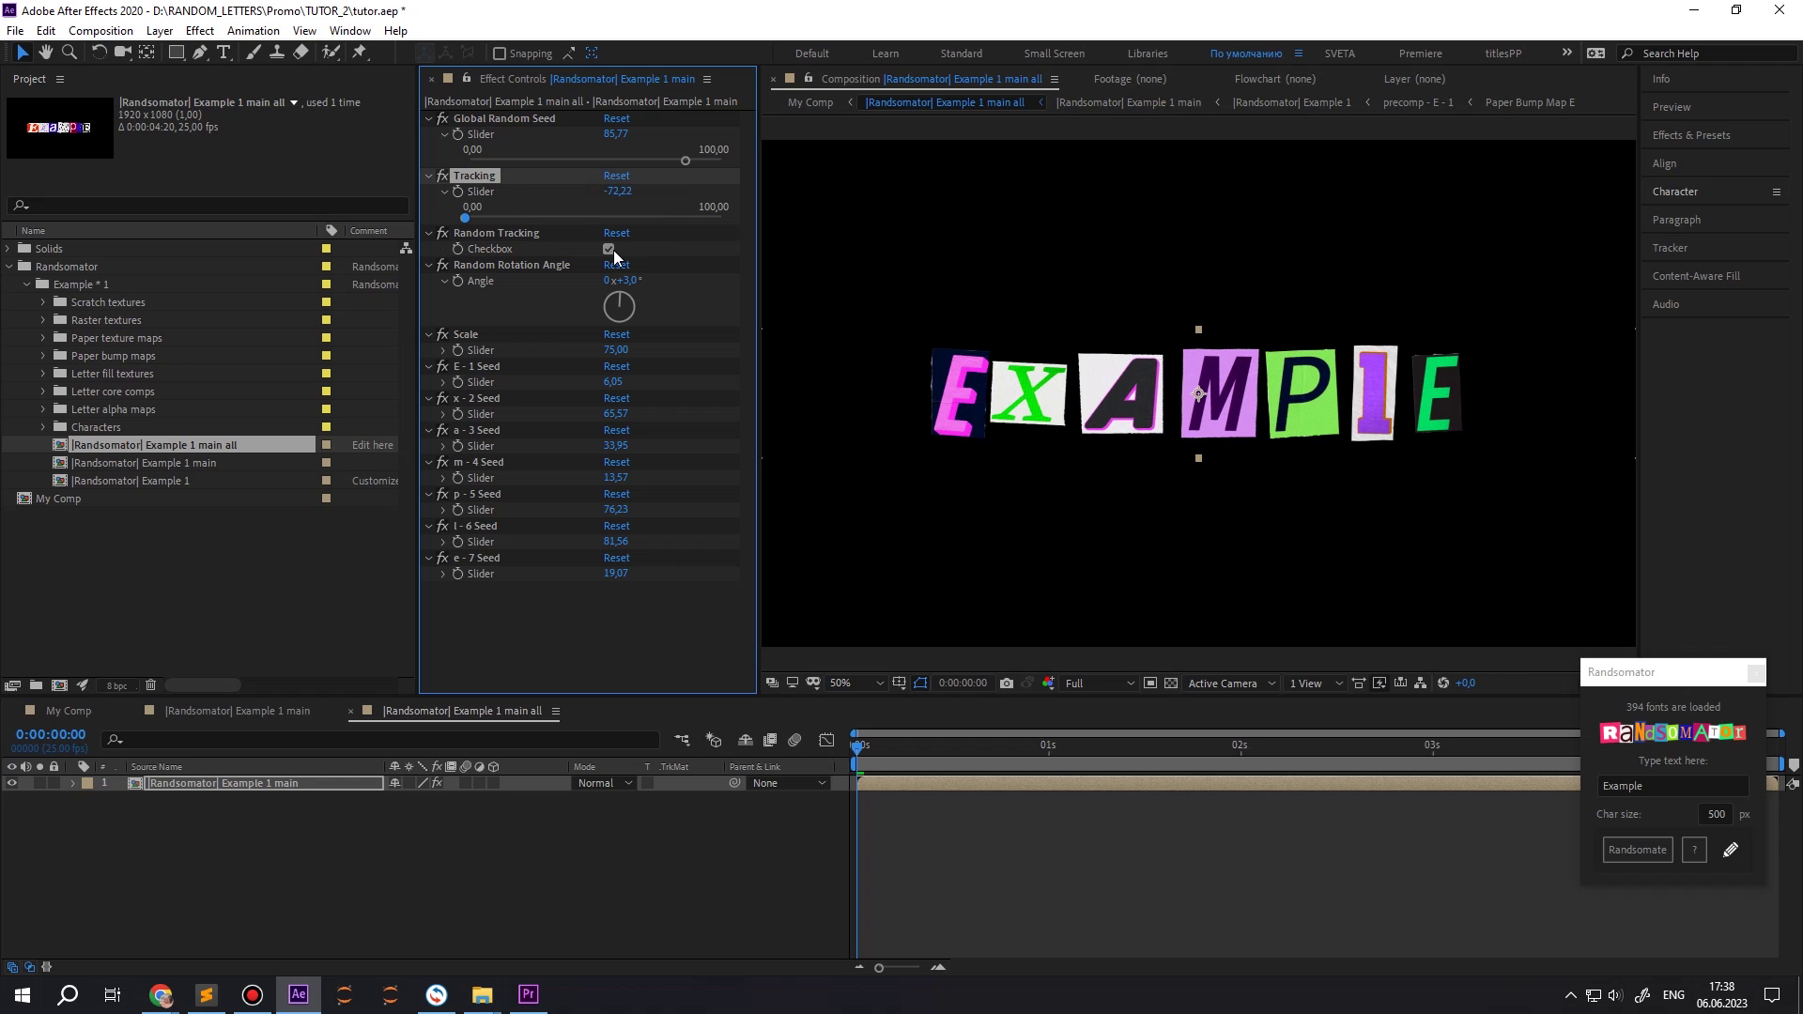
click(527, 218)
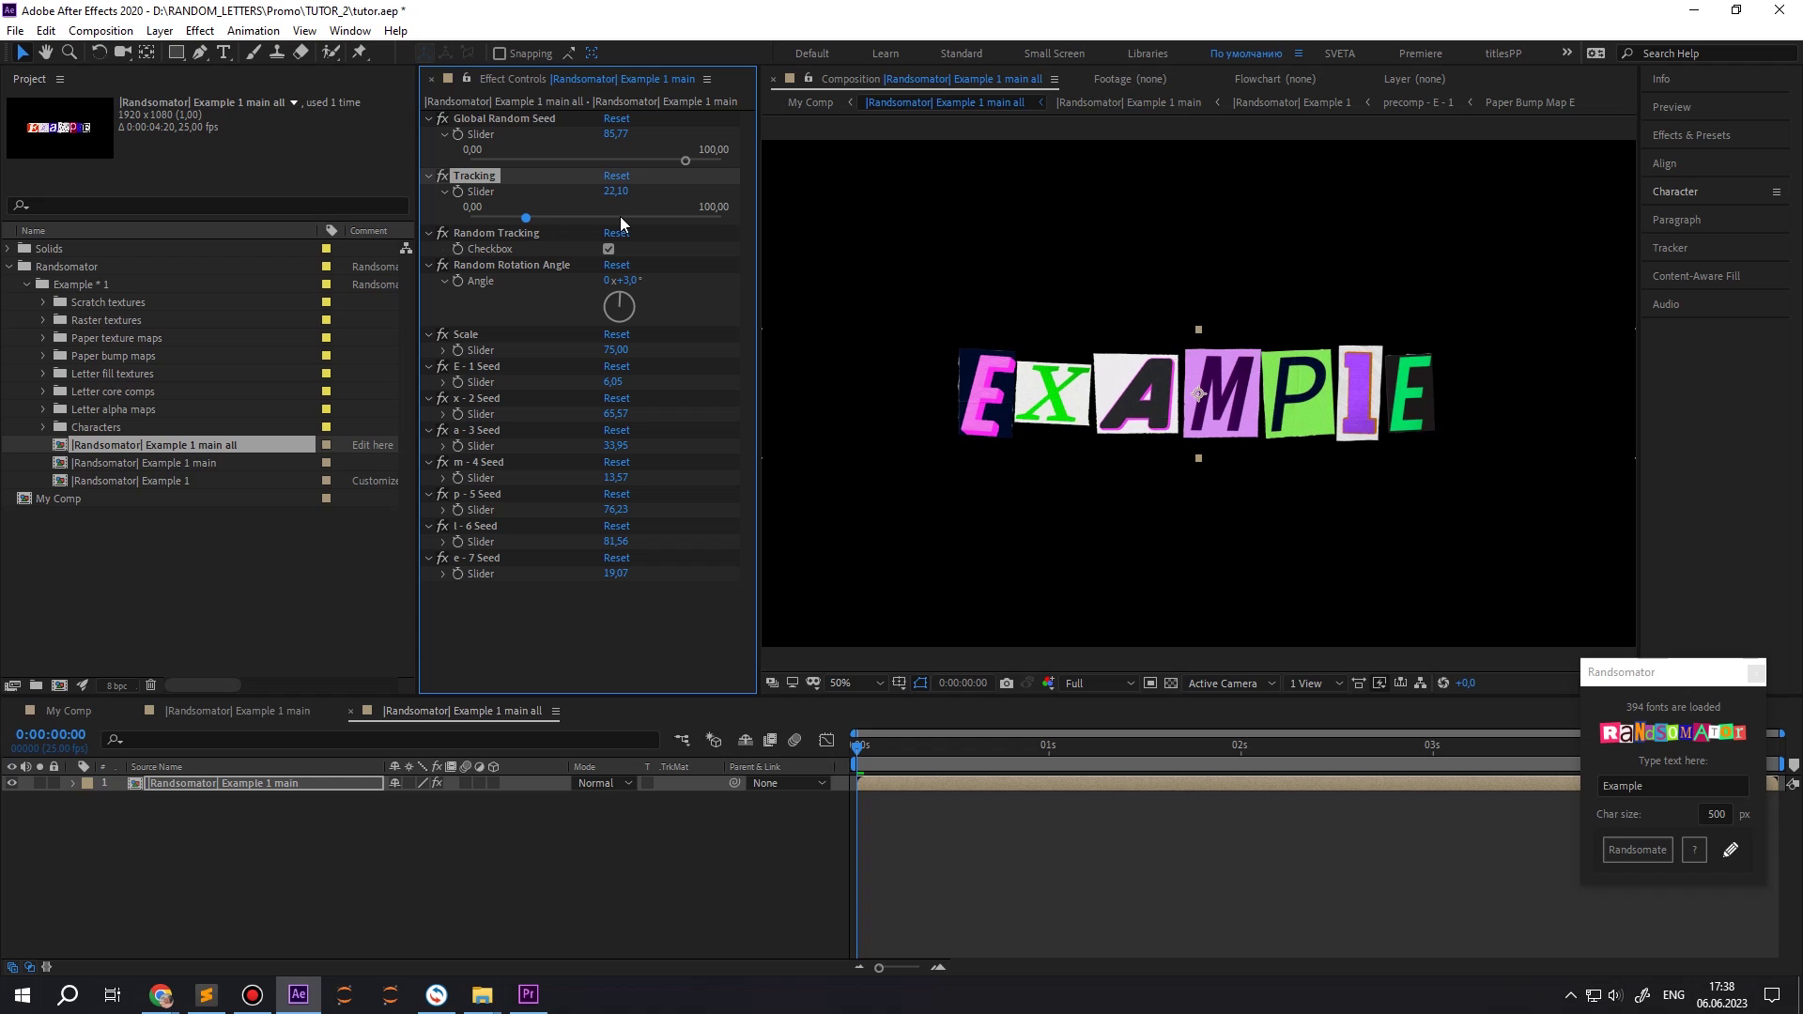
drag(616, 350, 646, 353)
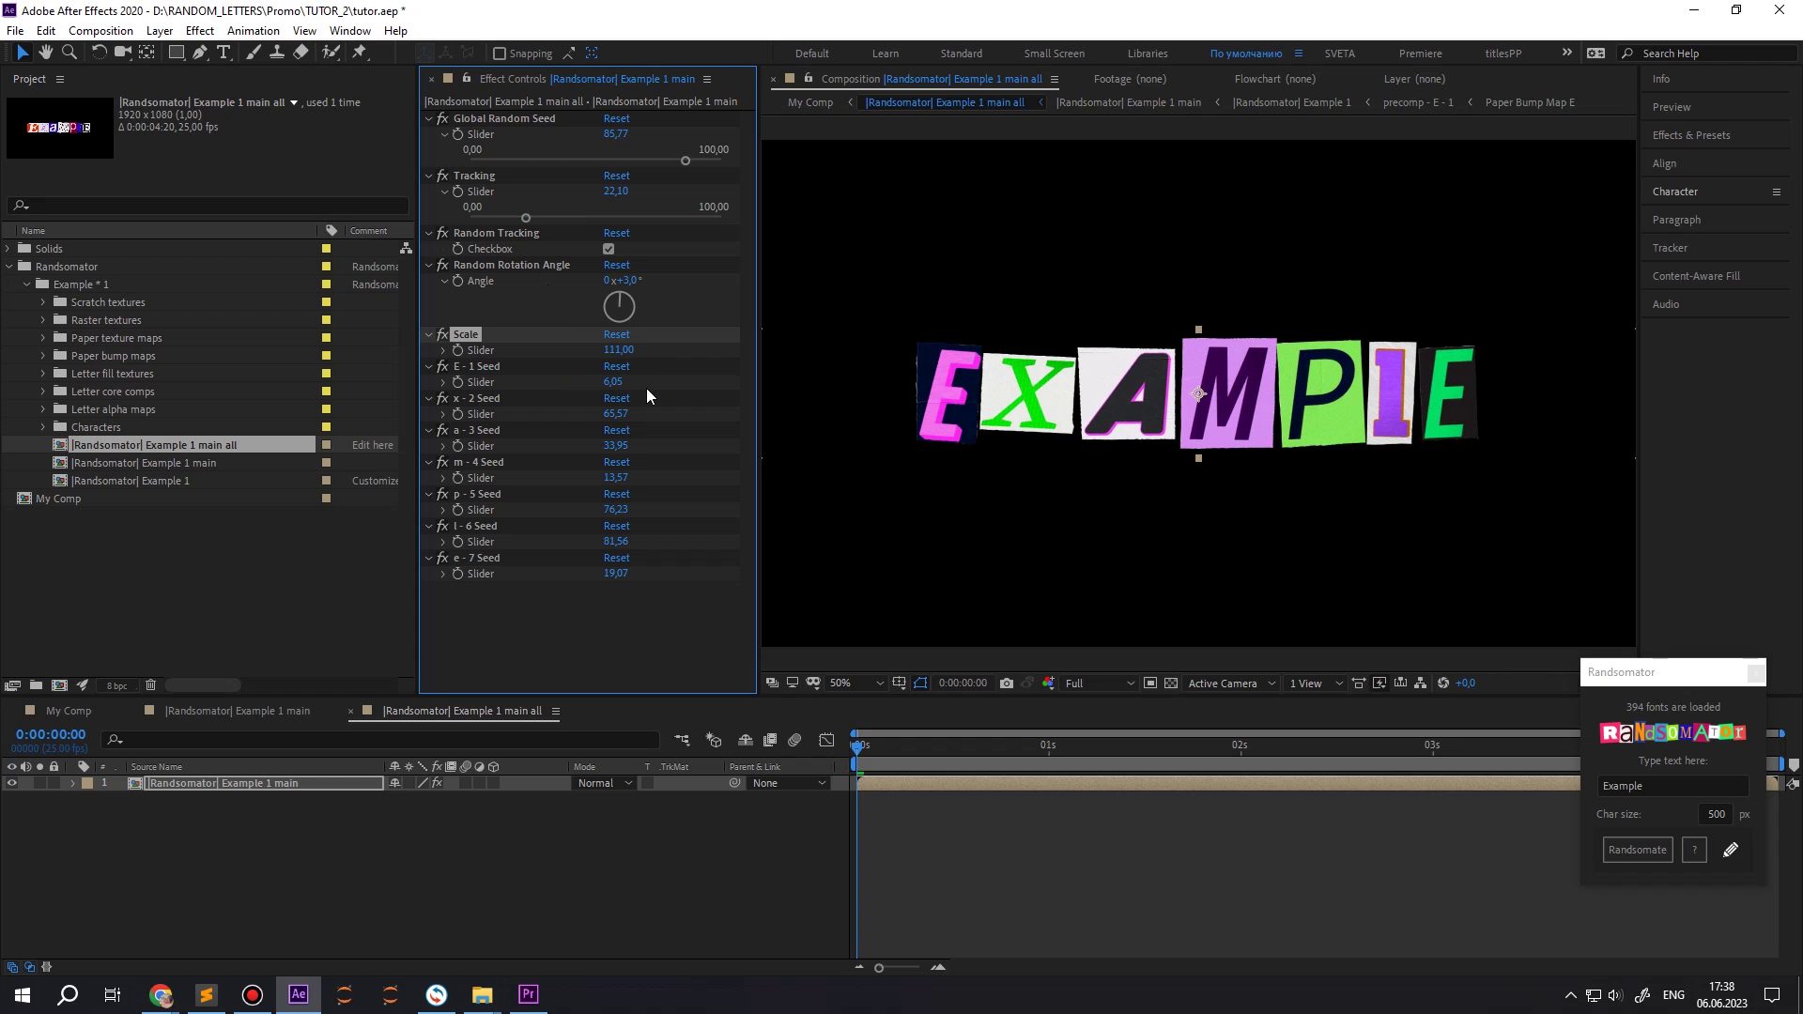
- Set the global Scale to 94, then scrub it to 102,00
drag(612, 352, 638, 358)
click(637, 352)
text(94)
key(Return)
drag(572, 338, 580, 336)
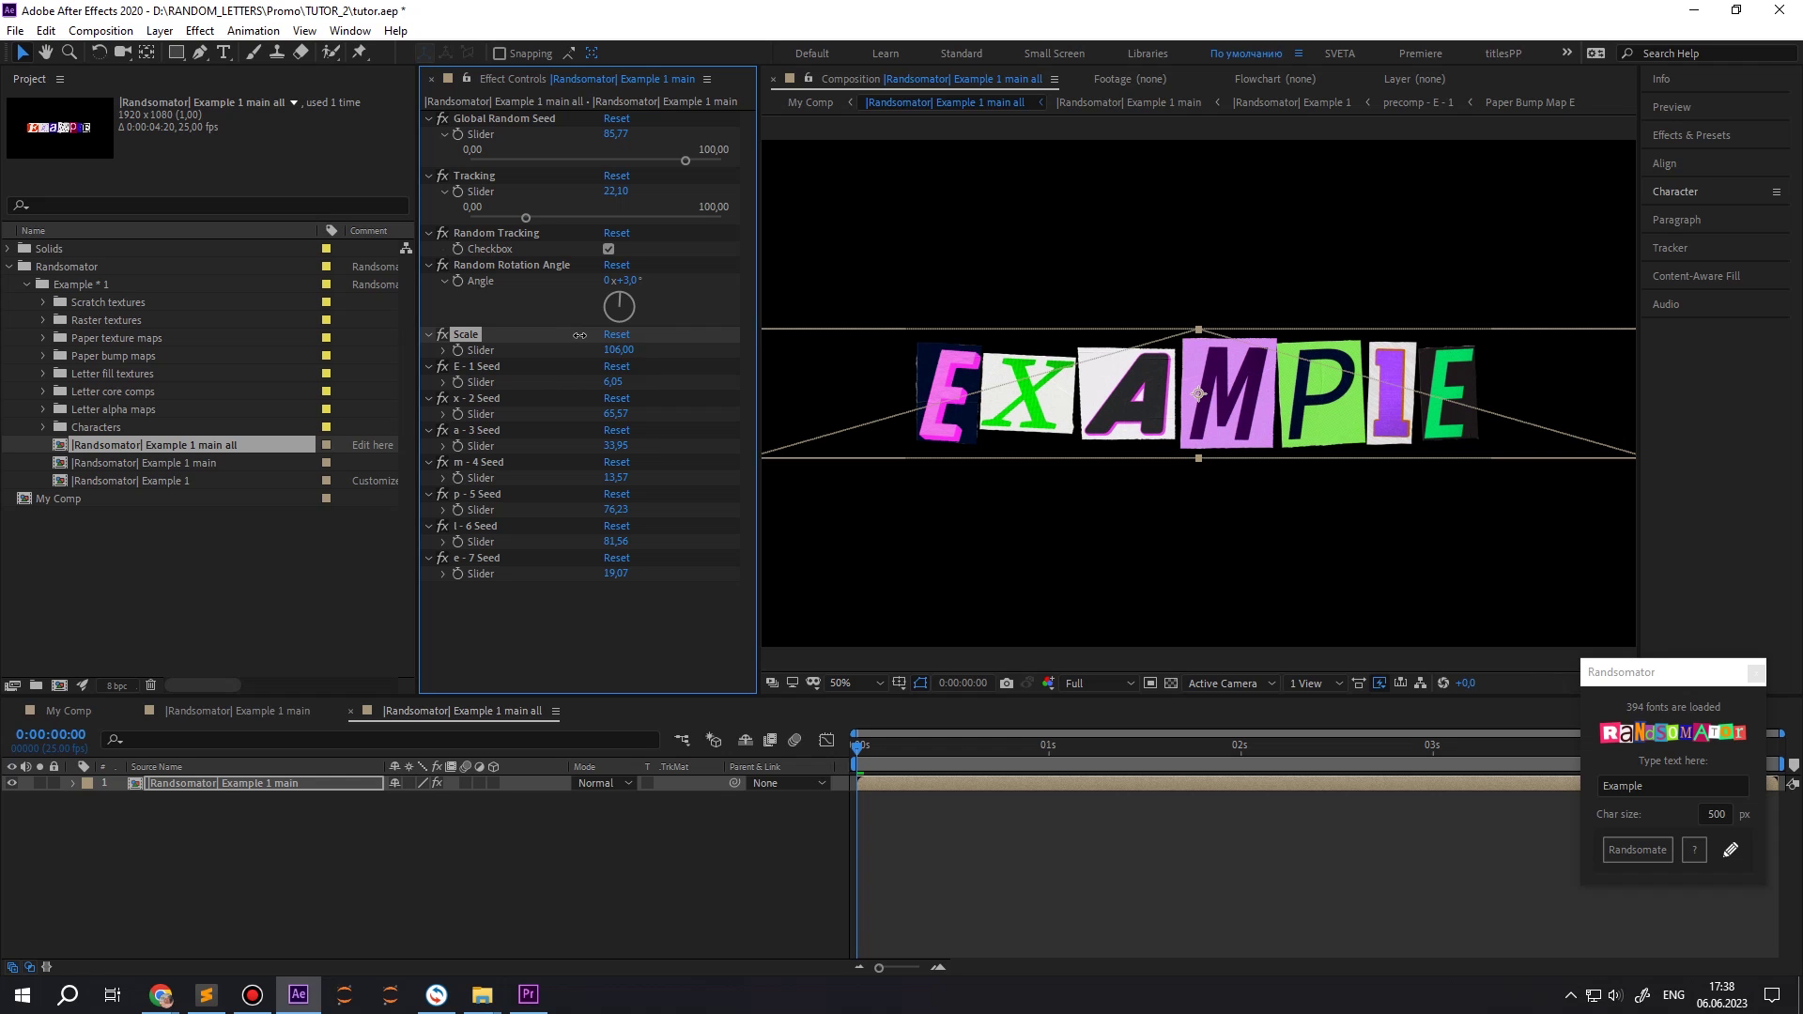
drag(574, 334, 573, 334)
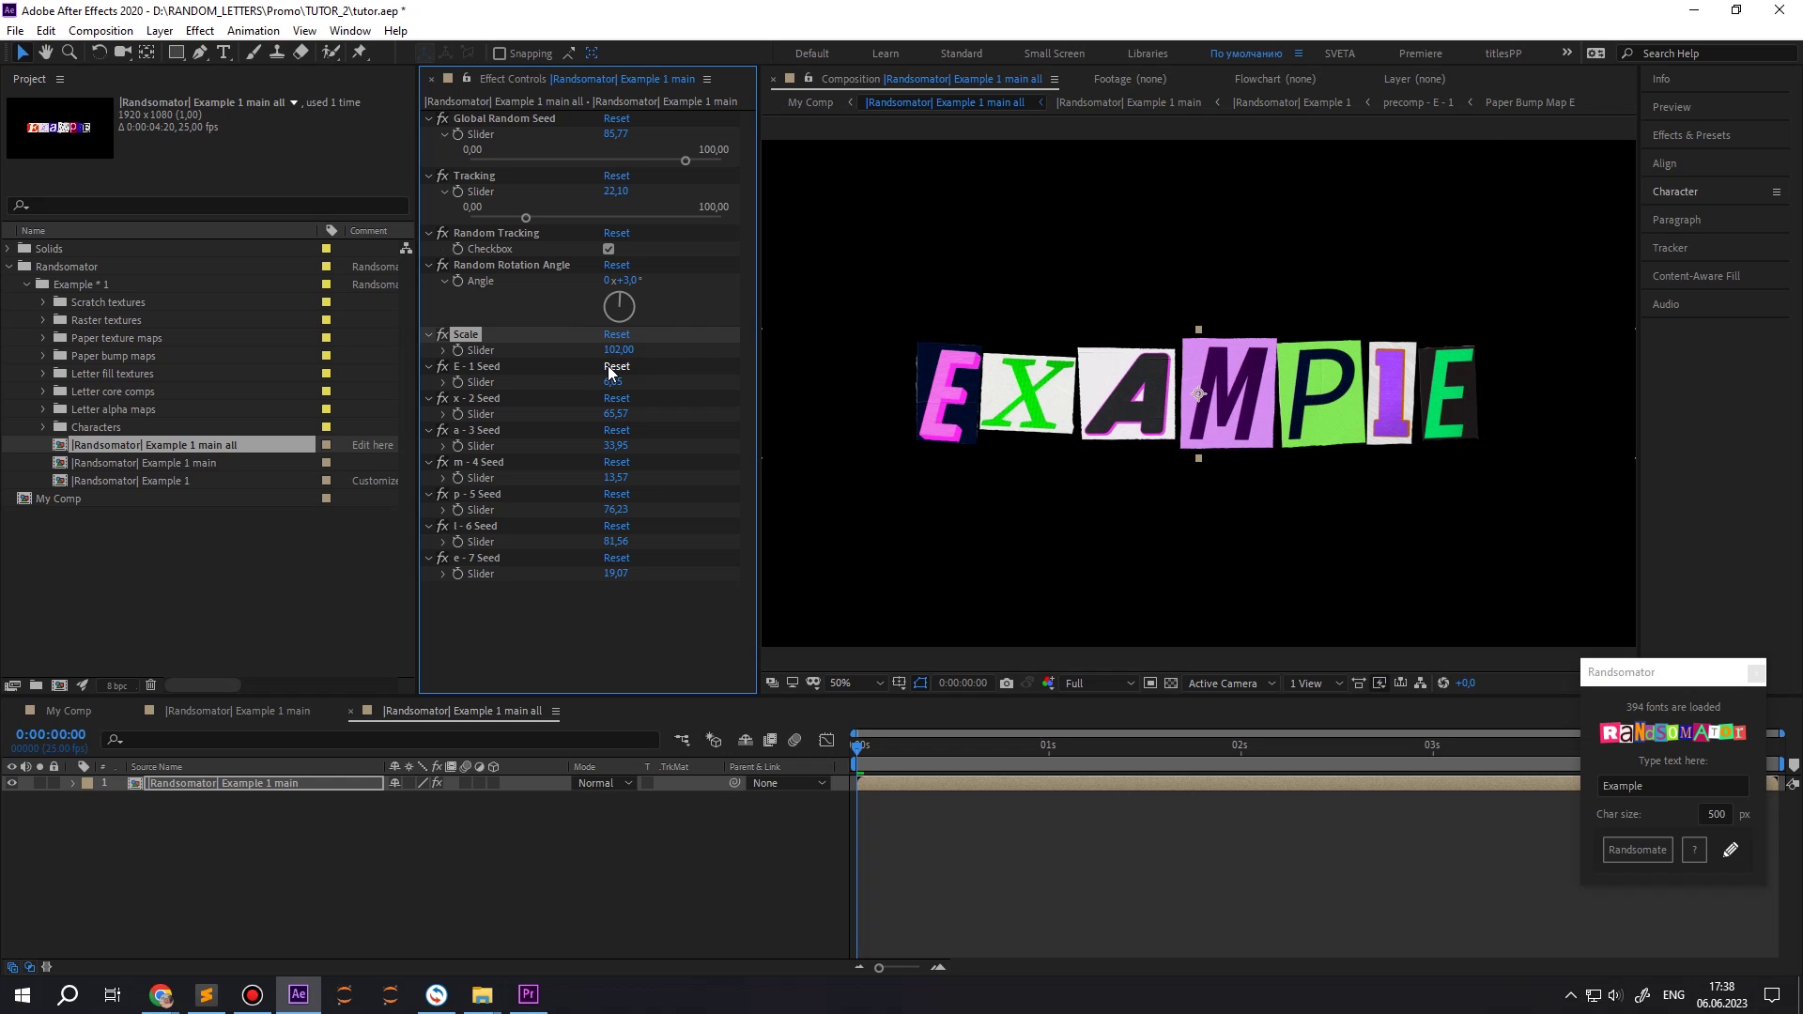
click(443, 382)
- Try E - 1 Seed values 17,60, 40,07, 47,57, 52,81, settling on 60,30
click(515, 407)
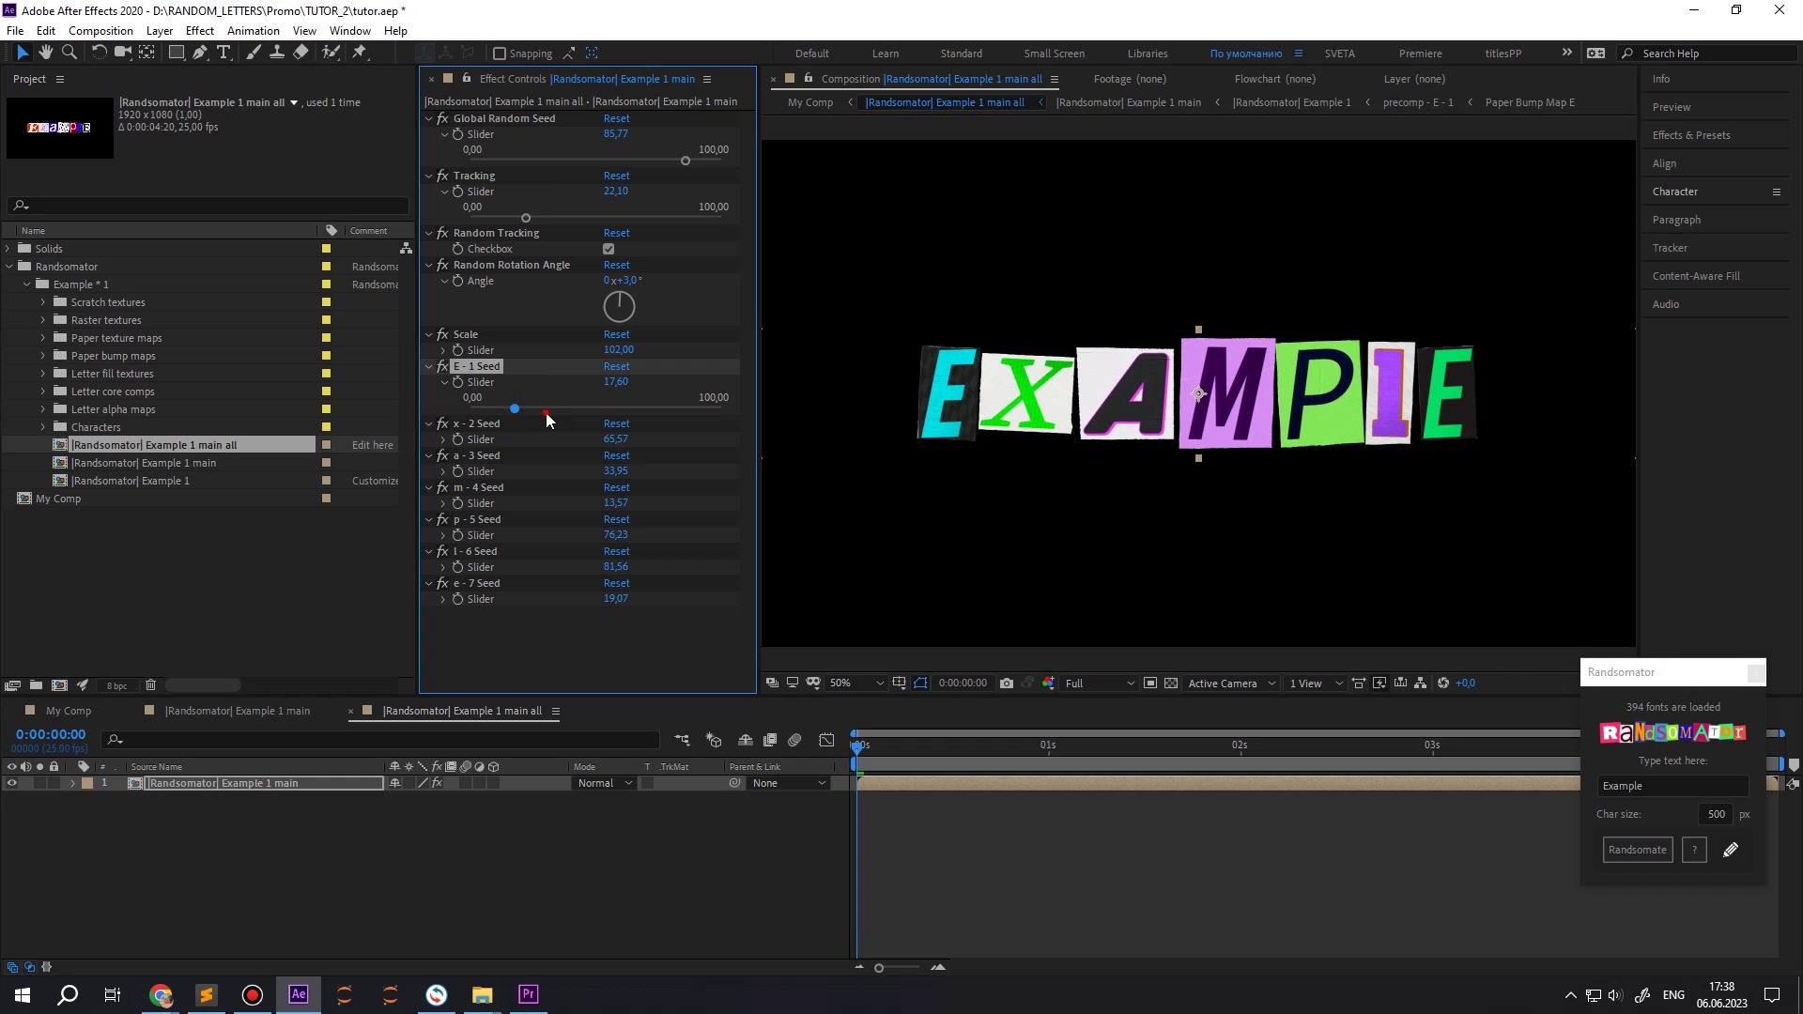
click(571, 408)
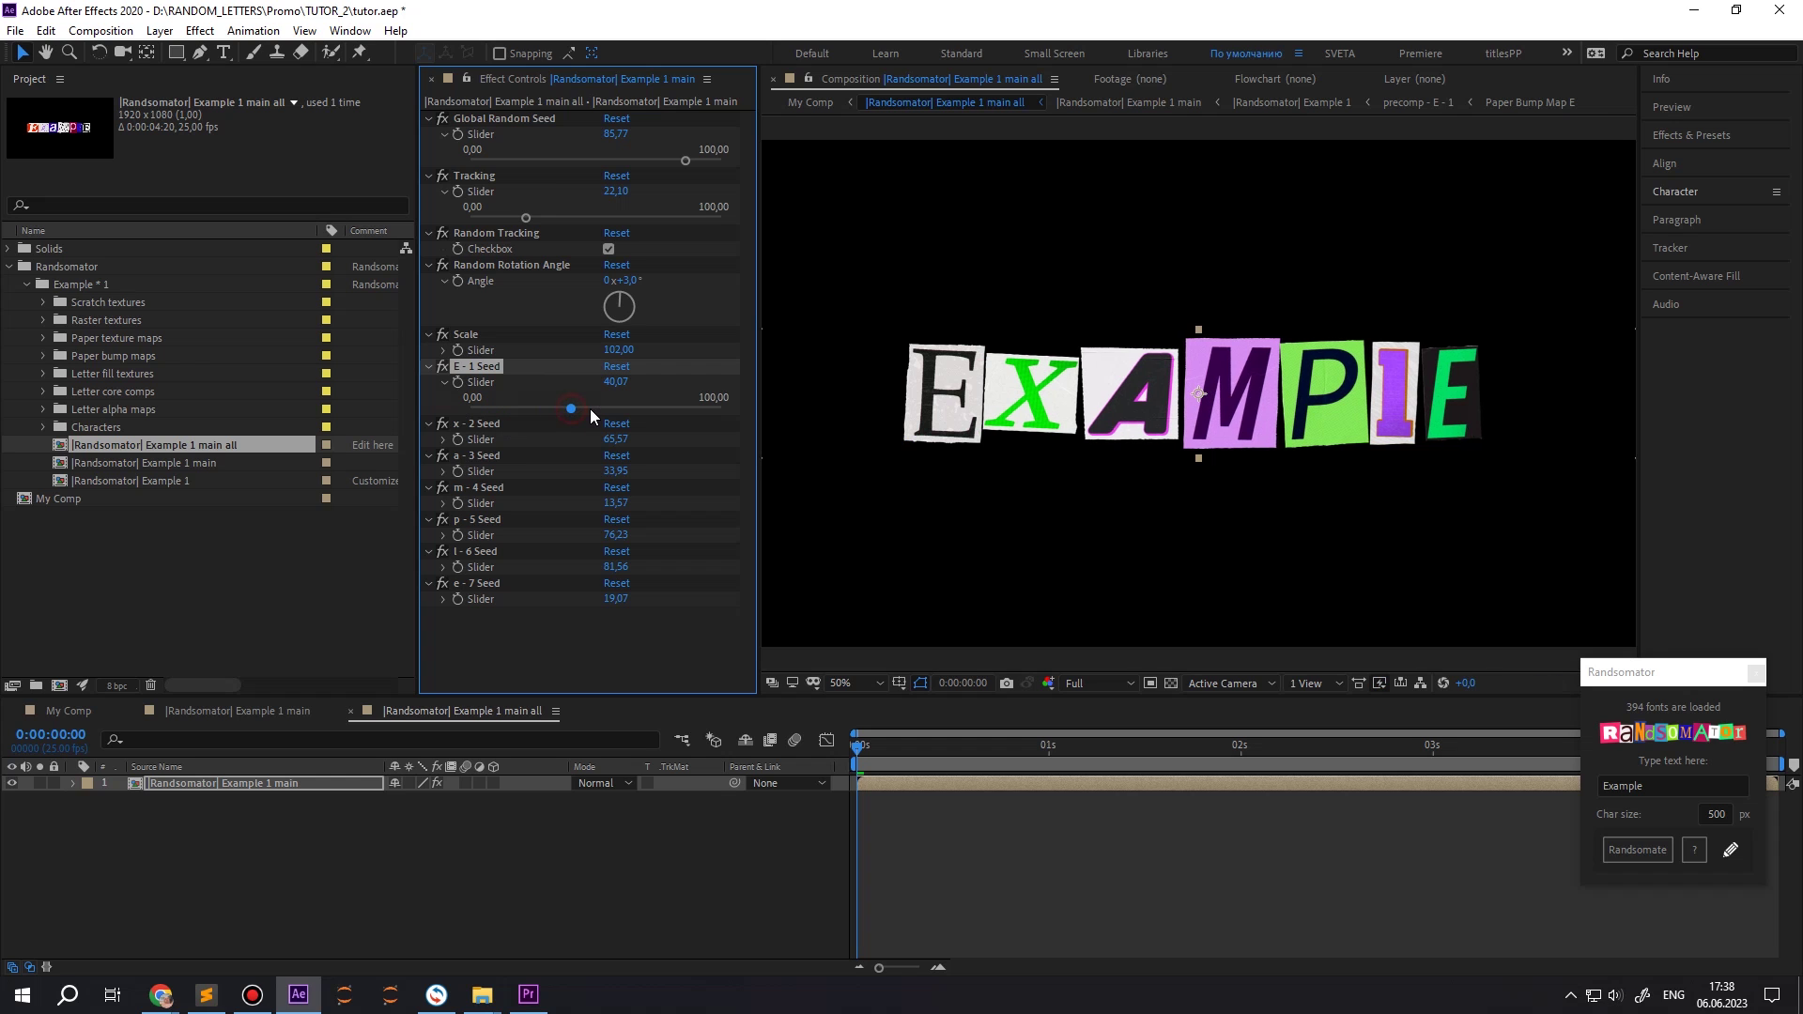
click(590, 409)
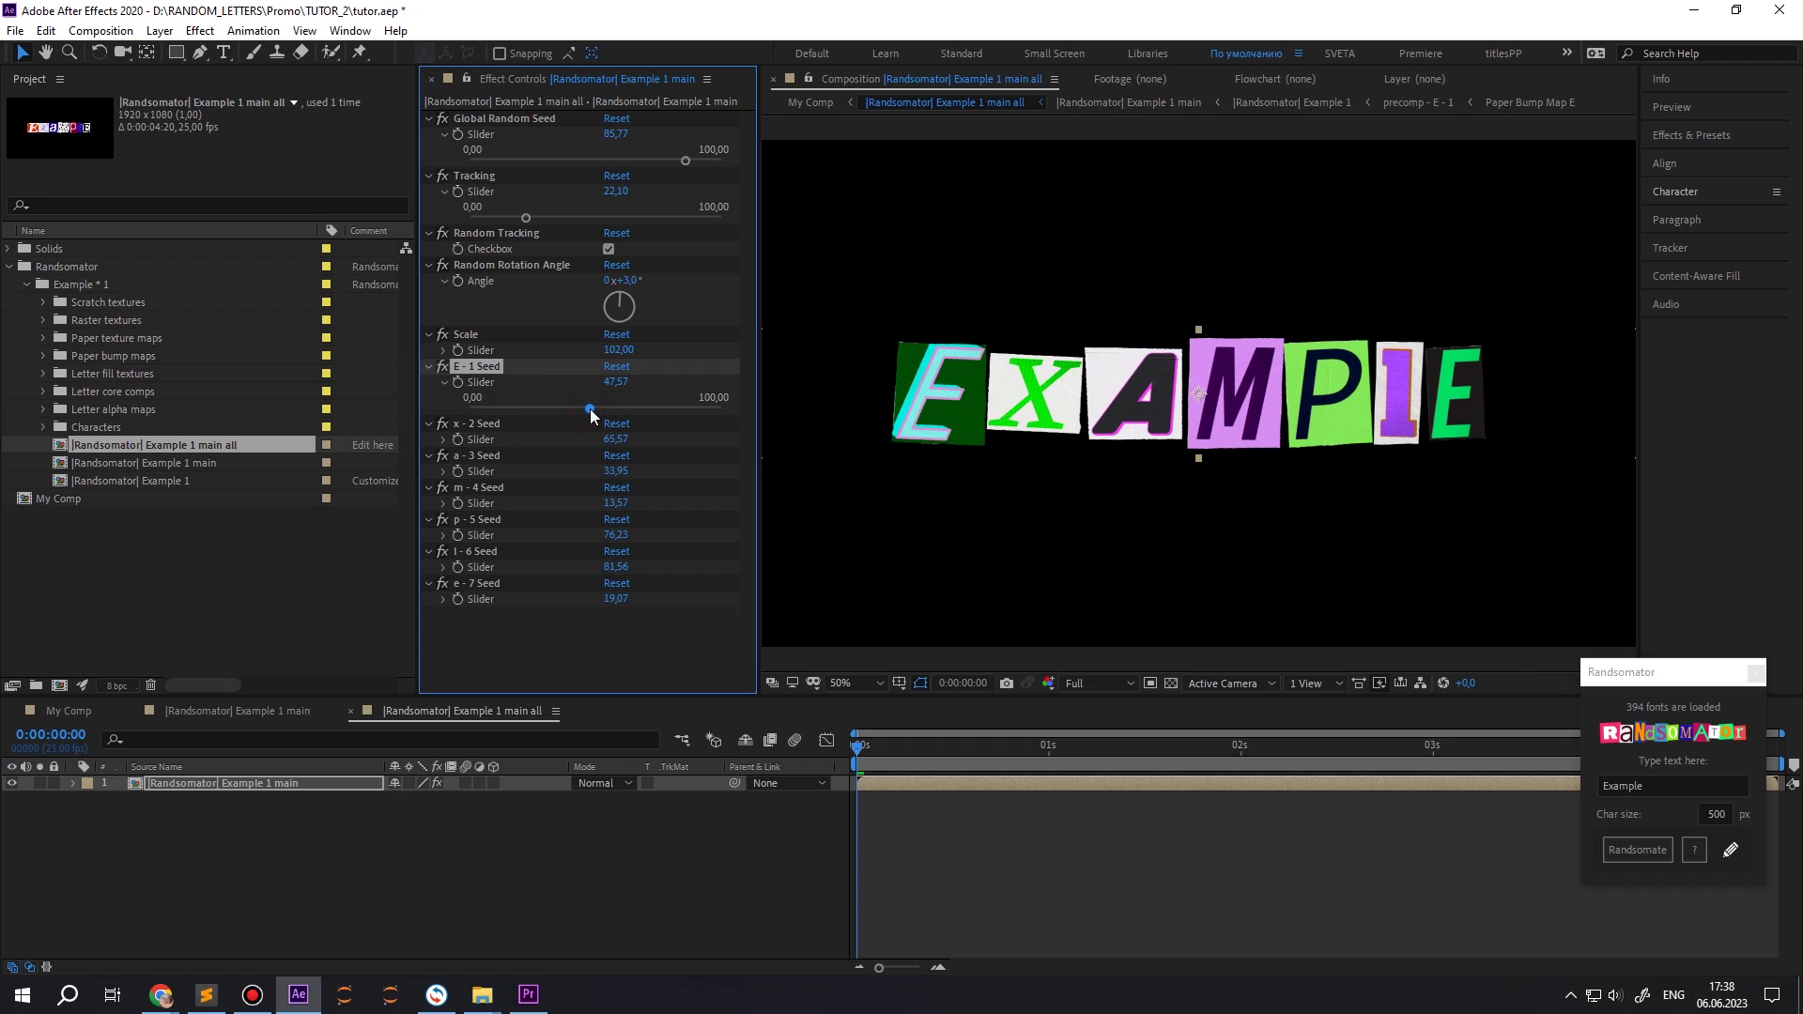
click(603, 408)
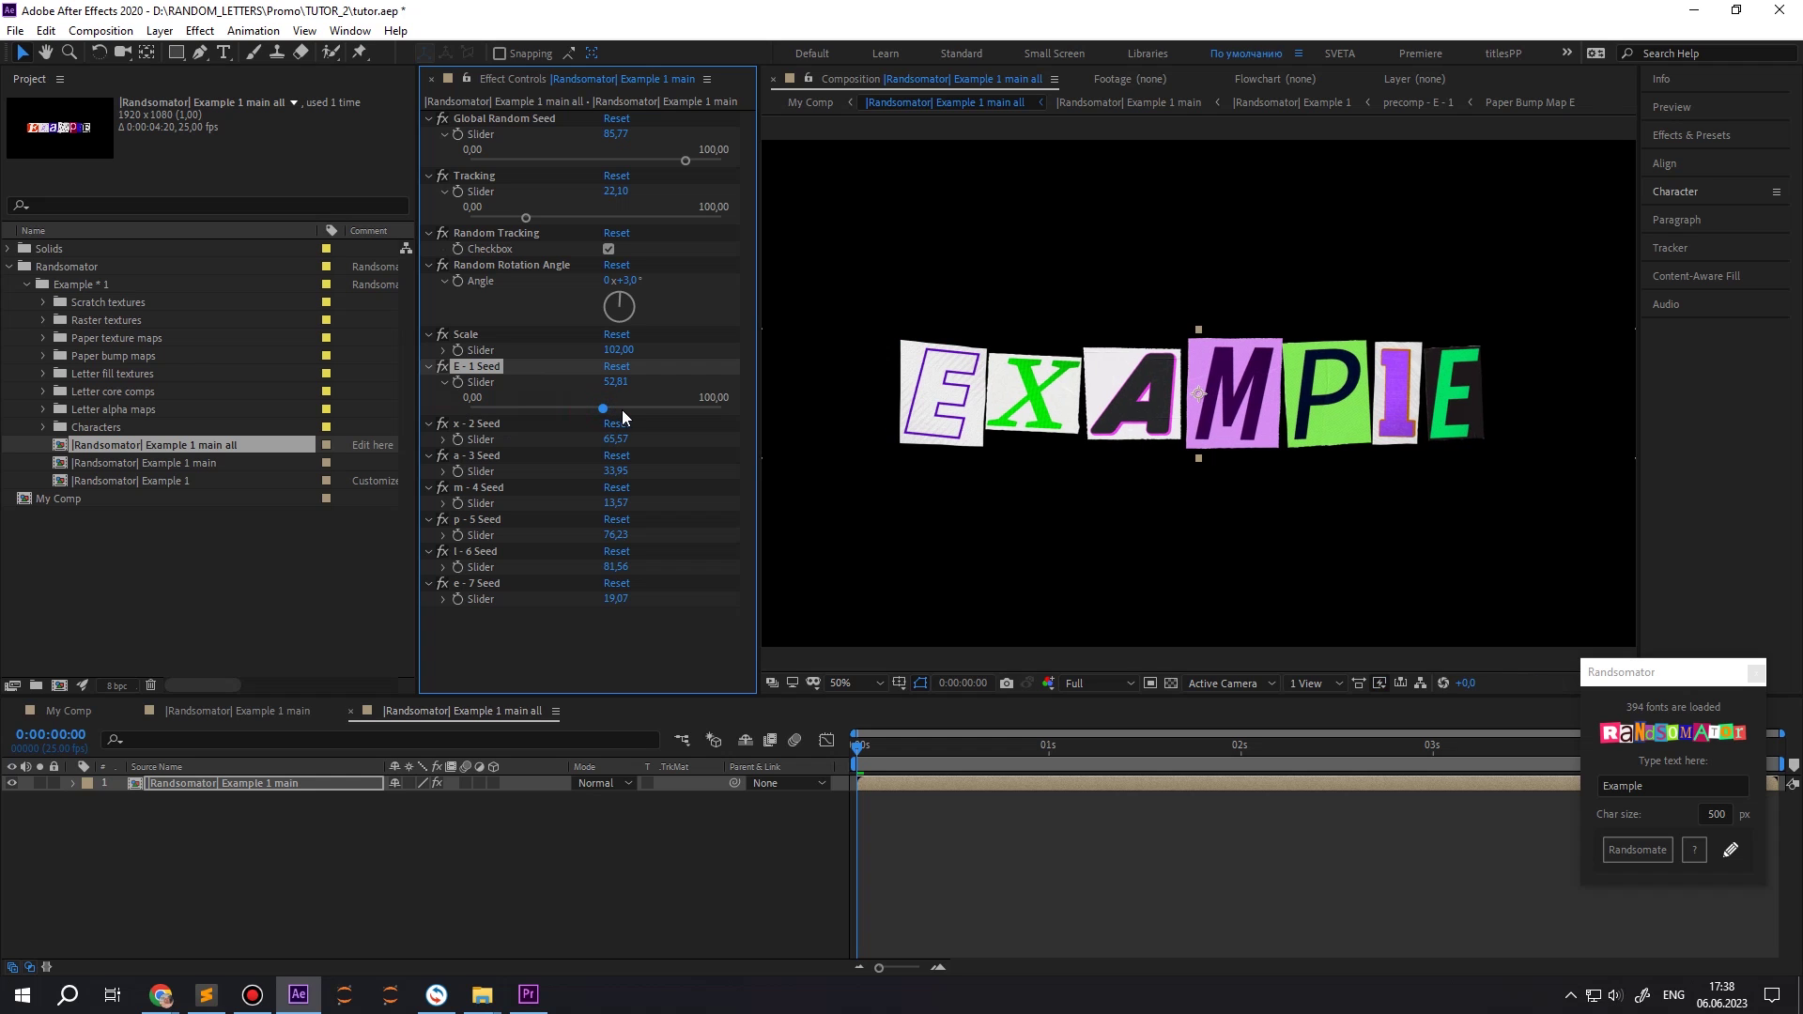
click(622, 408)
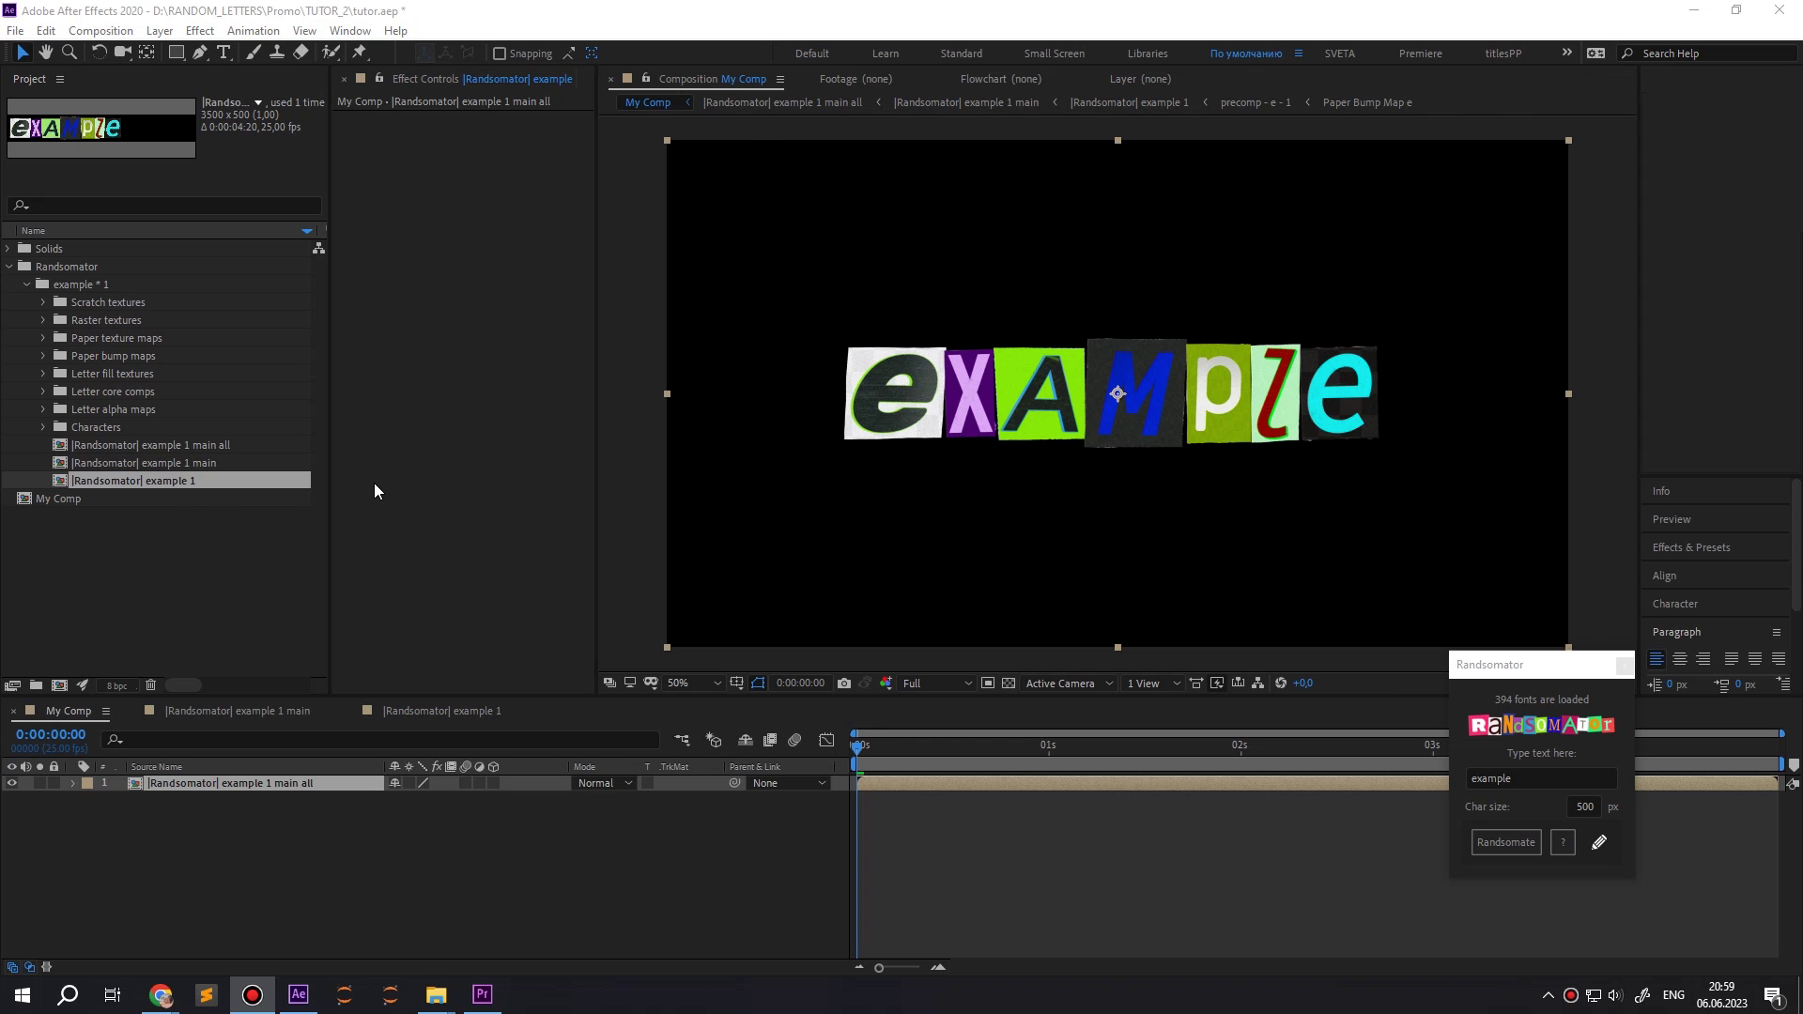
- Open the [Randsomator] example 1 comp with its seven letter layers, then narrow the Project panel
click(198, 481)
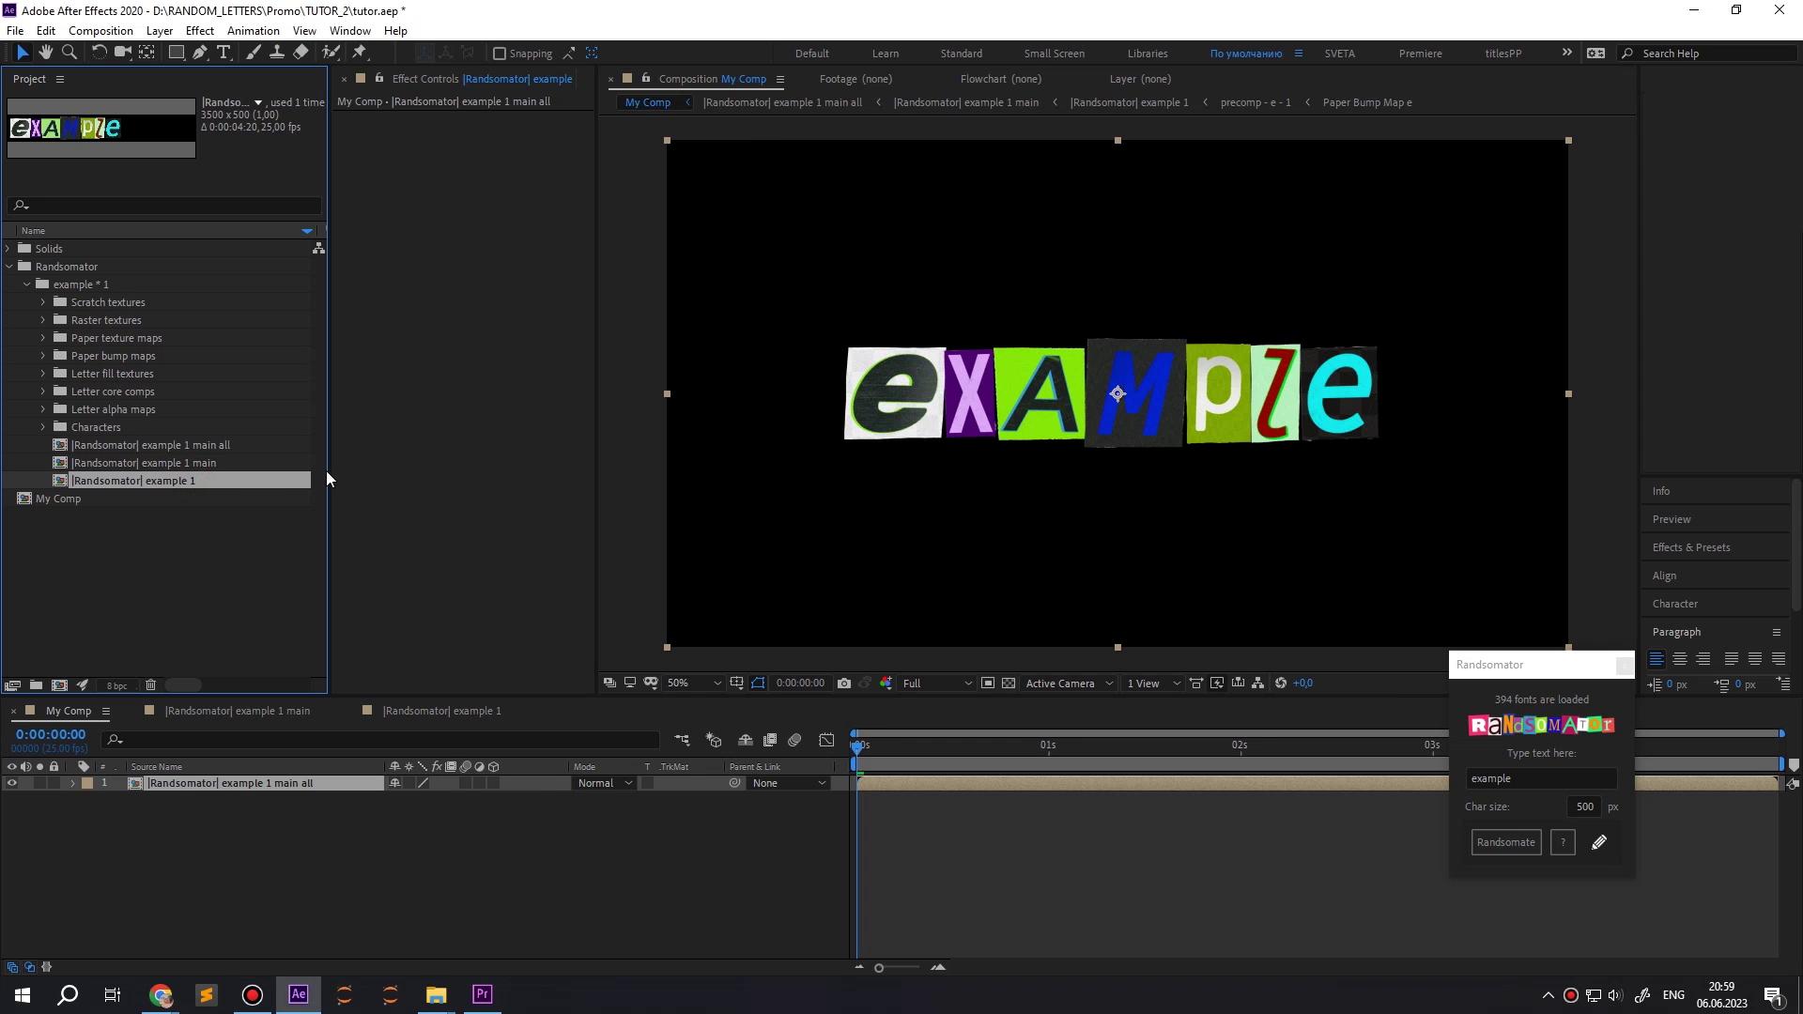
drag(332, 477, 490, 479)
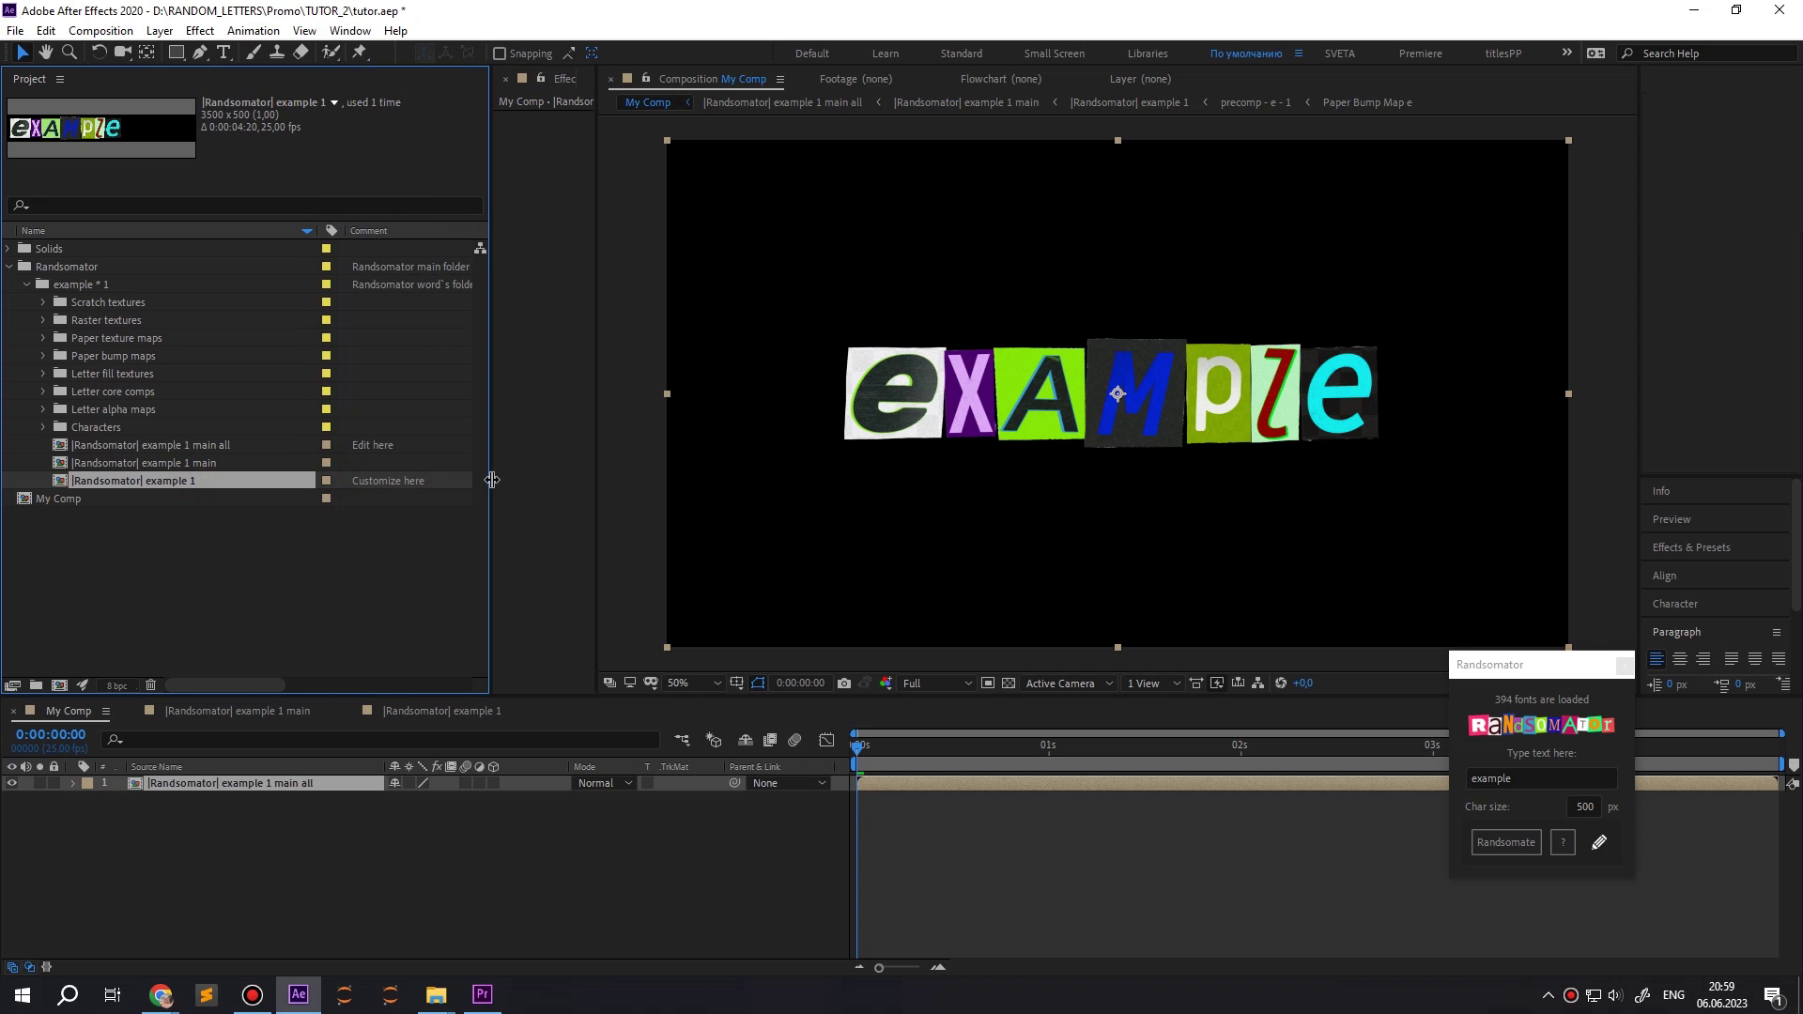
click(155, 451)
click(156, 480)
double_click(169, 480)
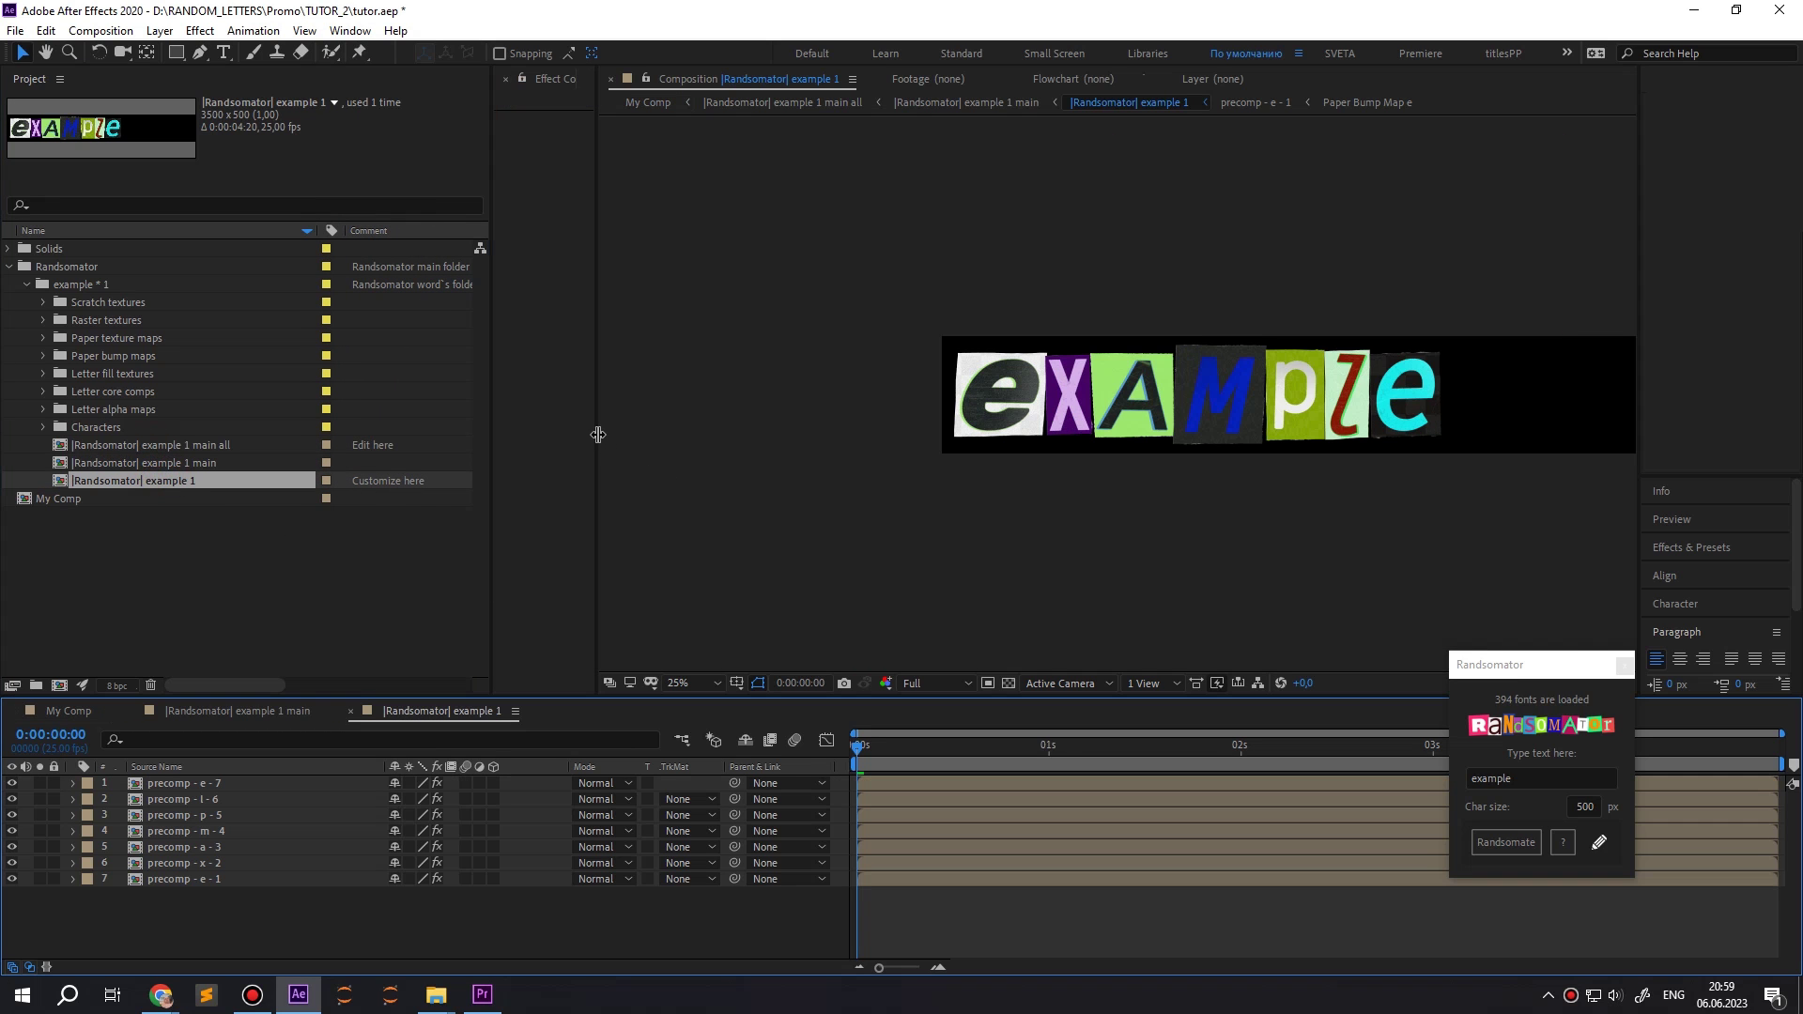
drag(493, 425, 353, 438)
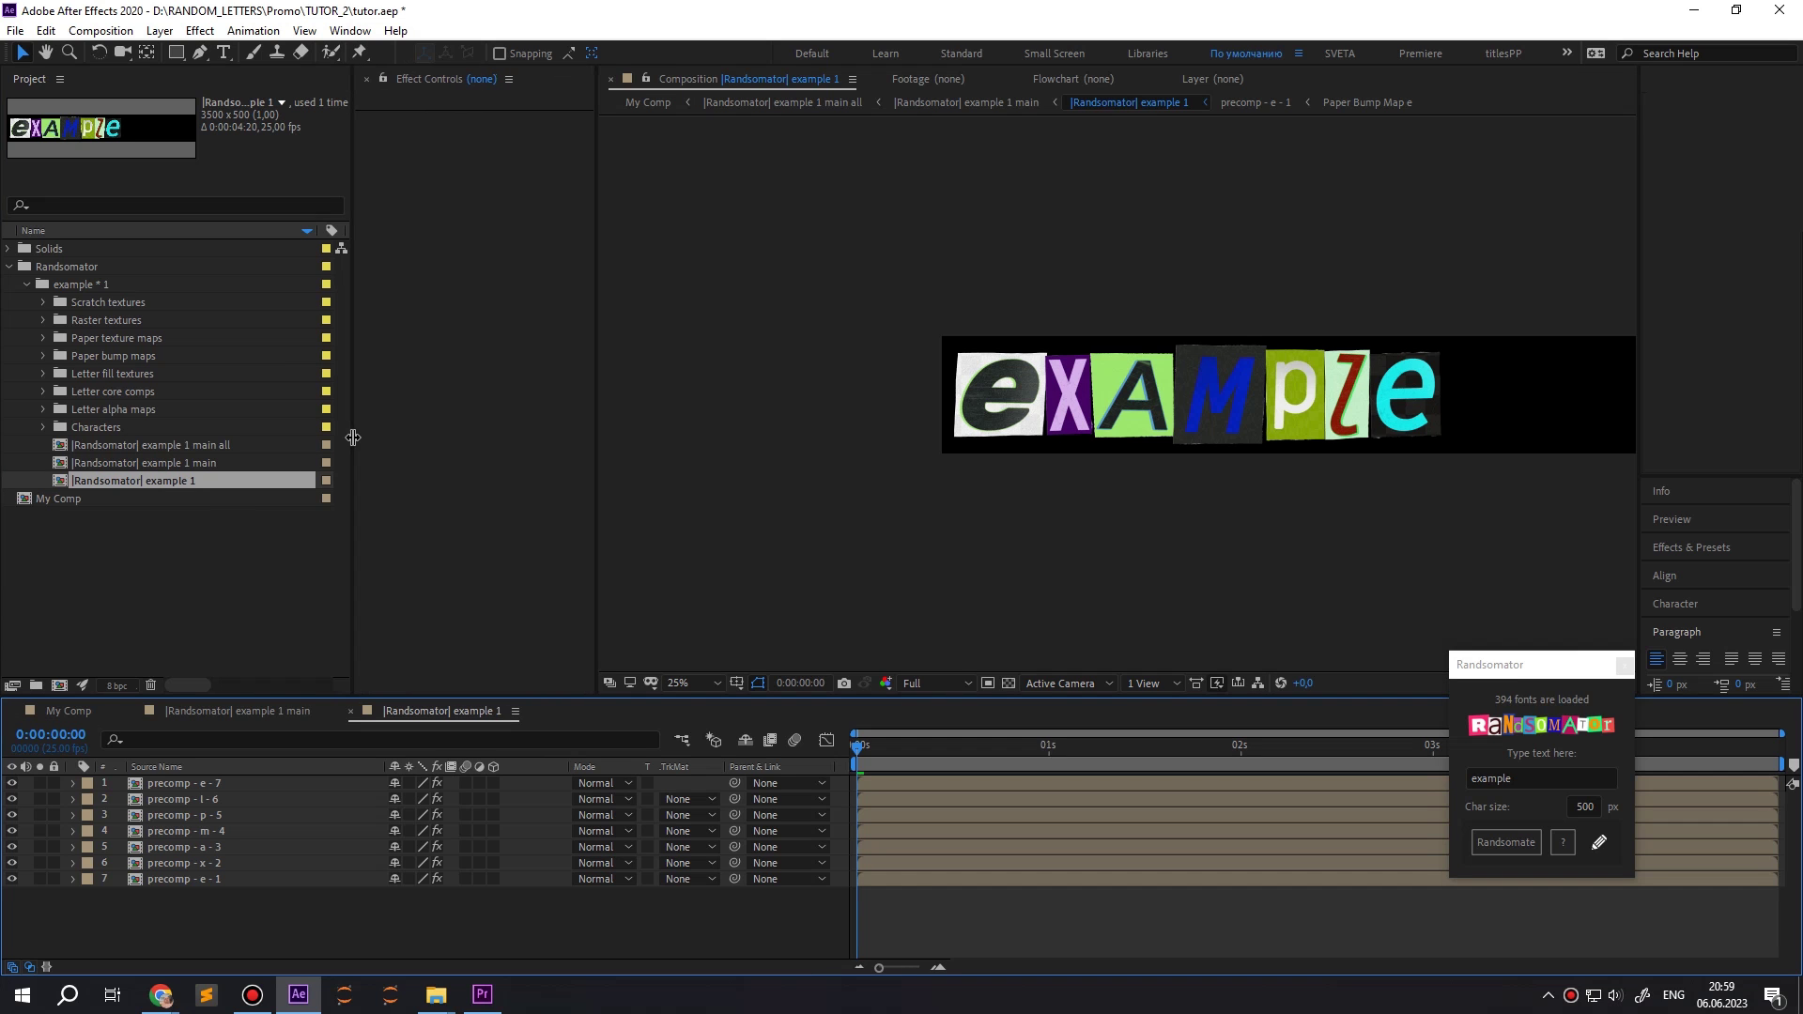
- Select the precomp - e - 1 layer and uncheck Use Global Random so its red letter colours show
click(278, 783)
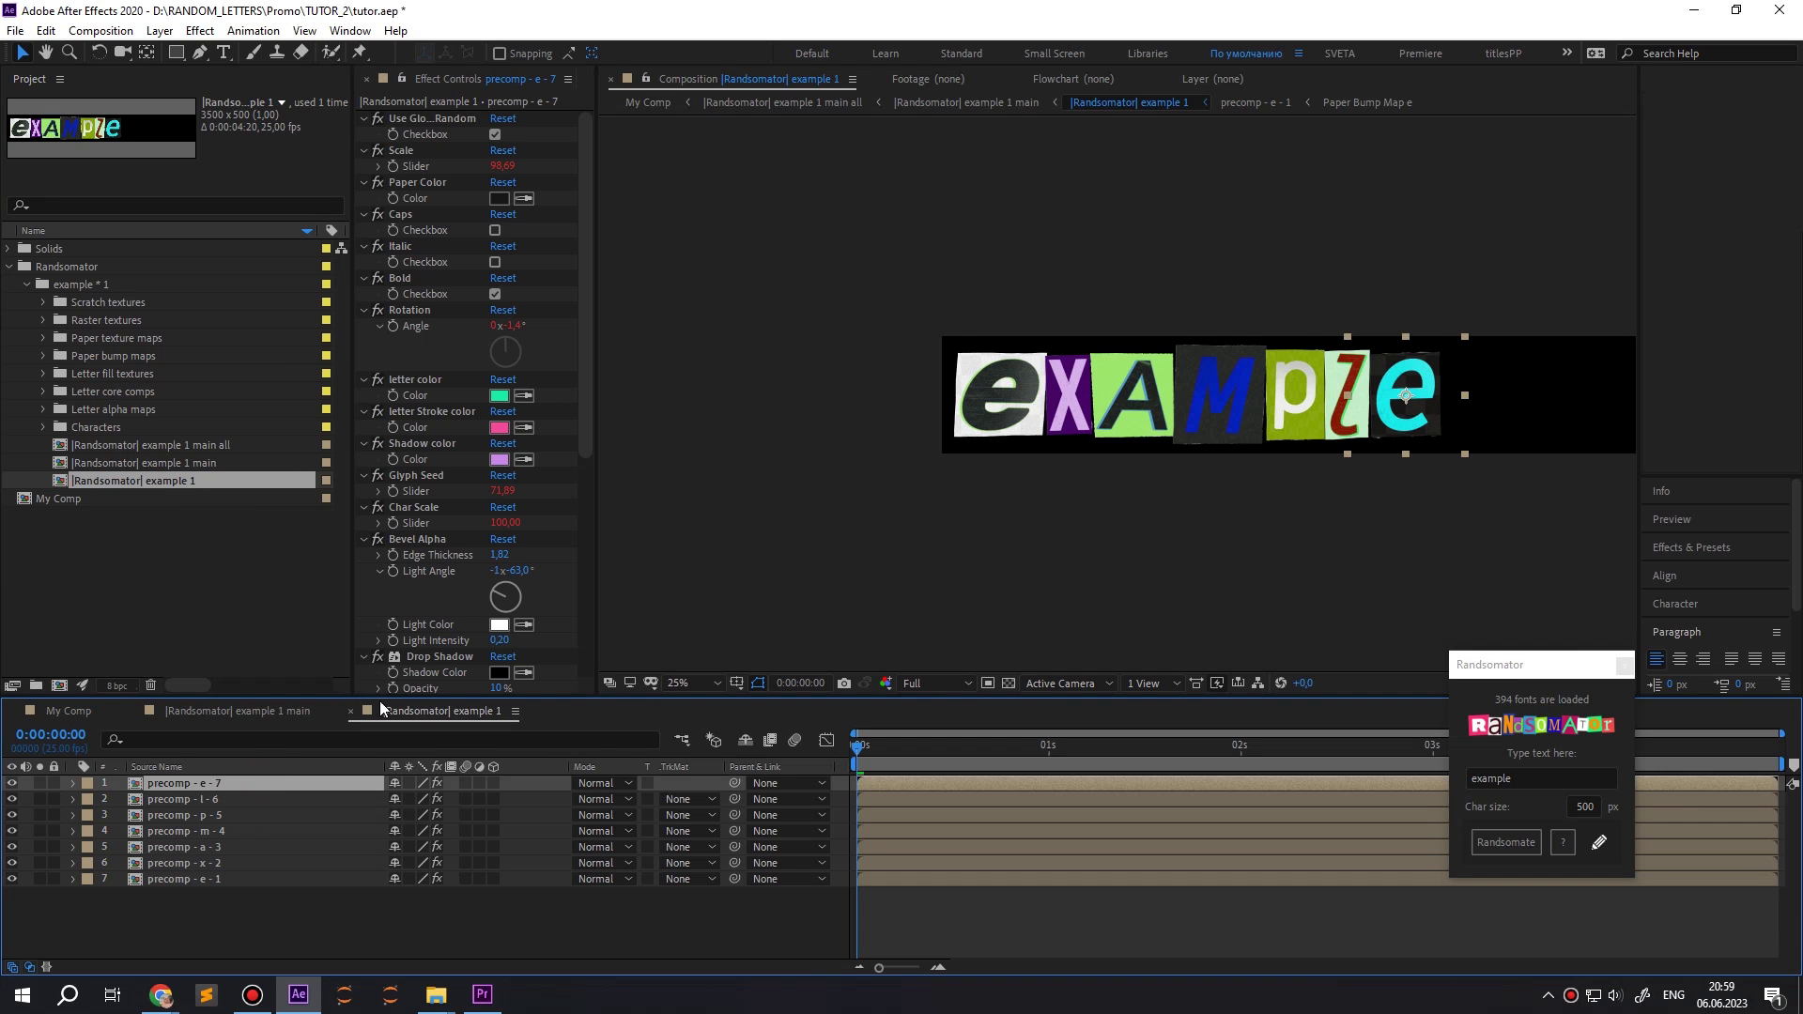
click(994, 405)
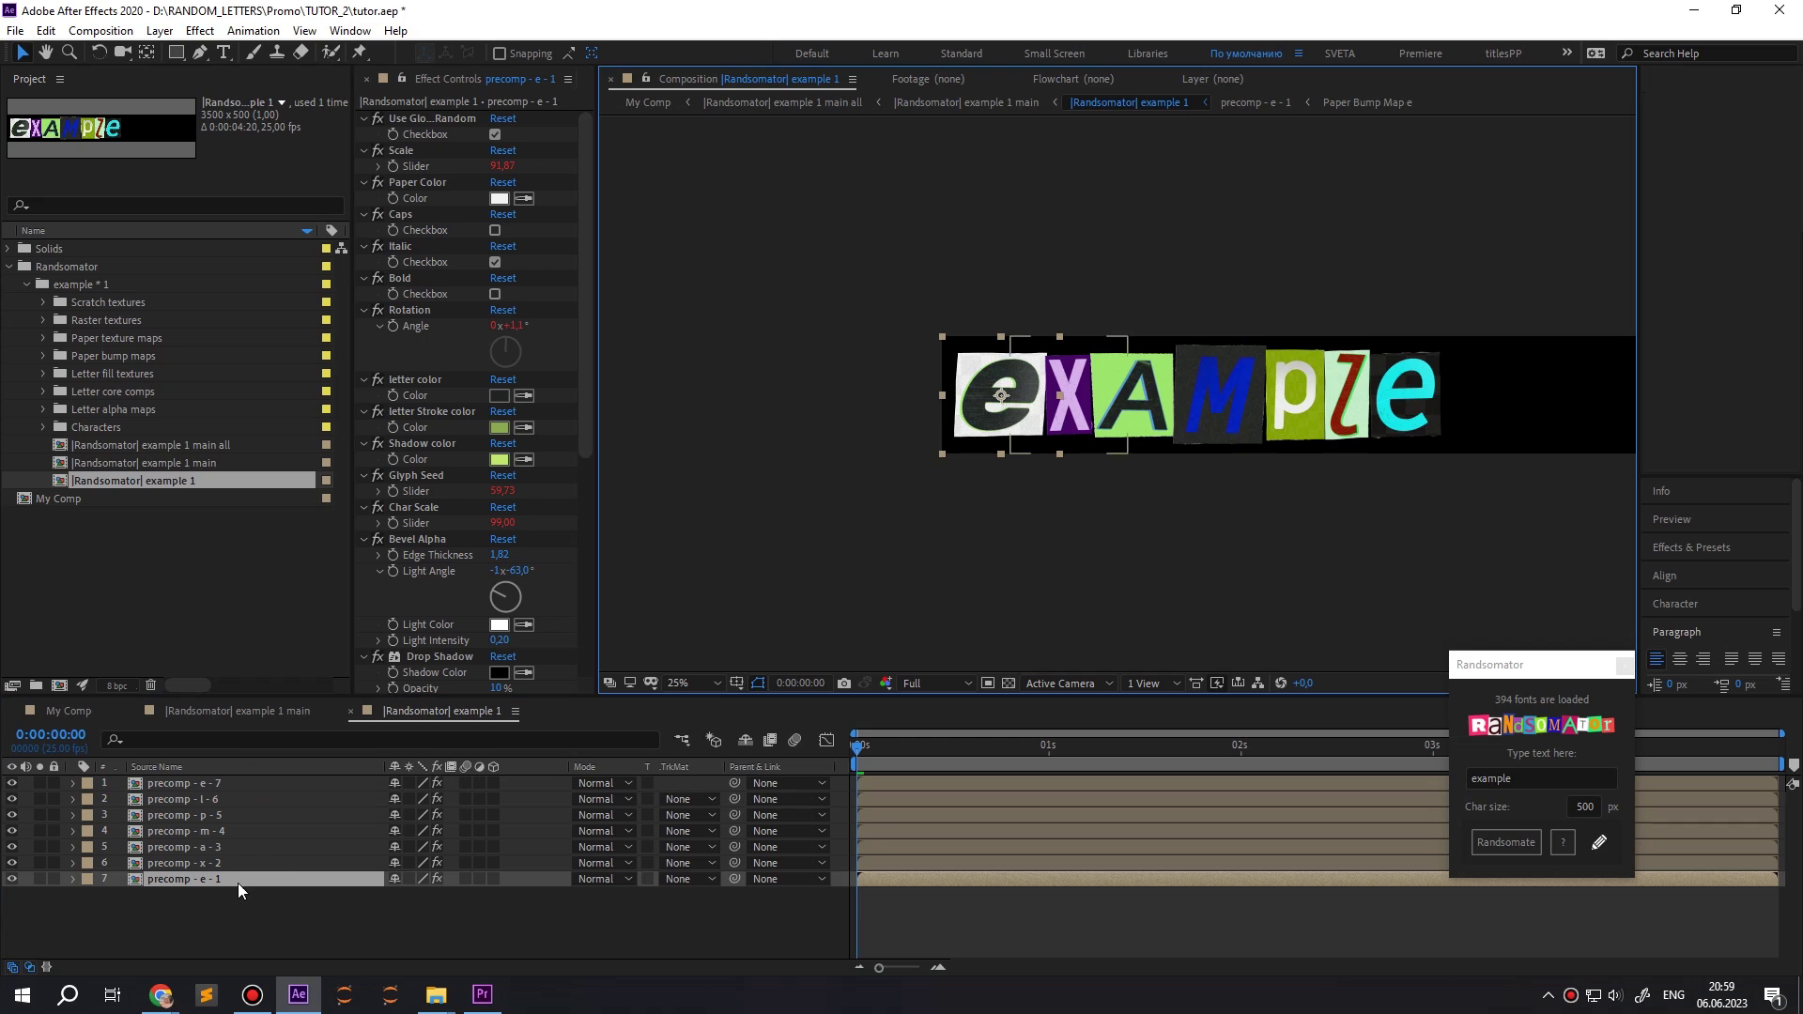
key(period)
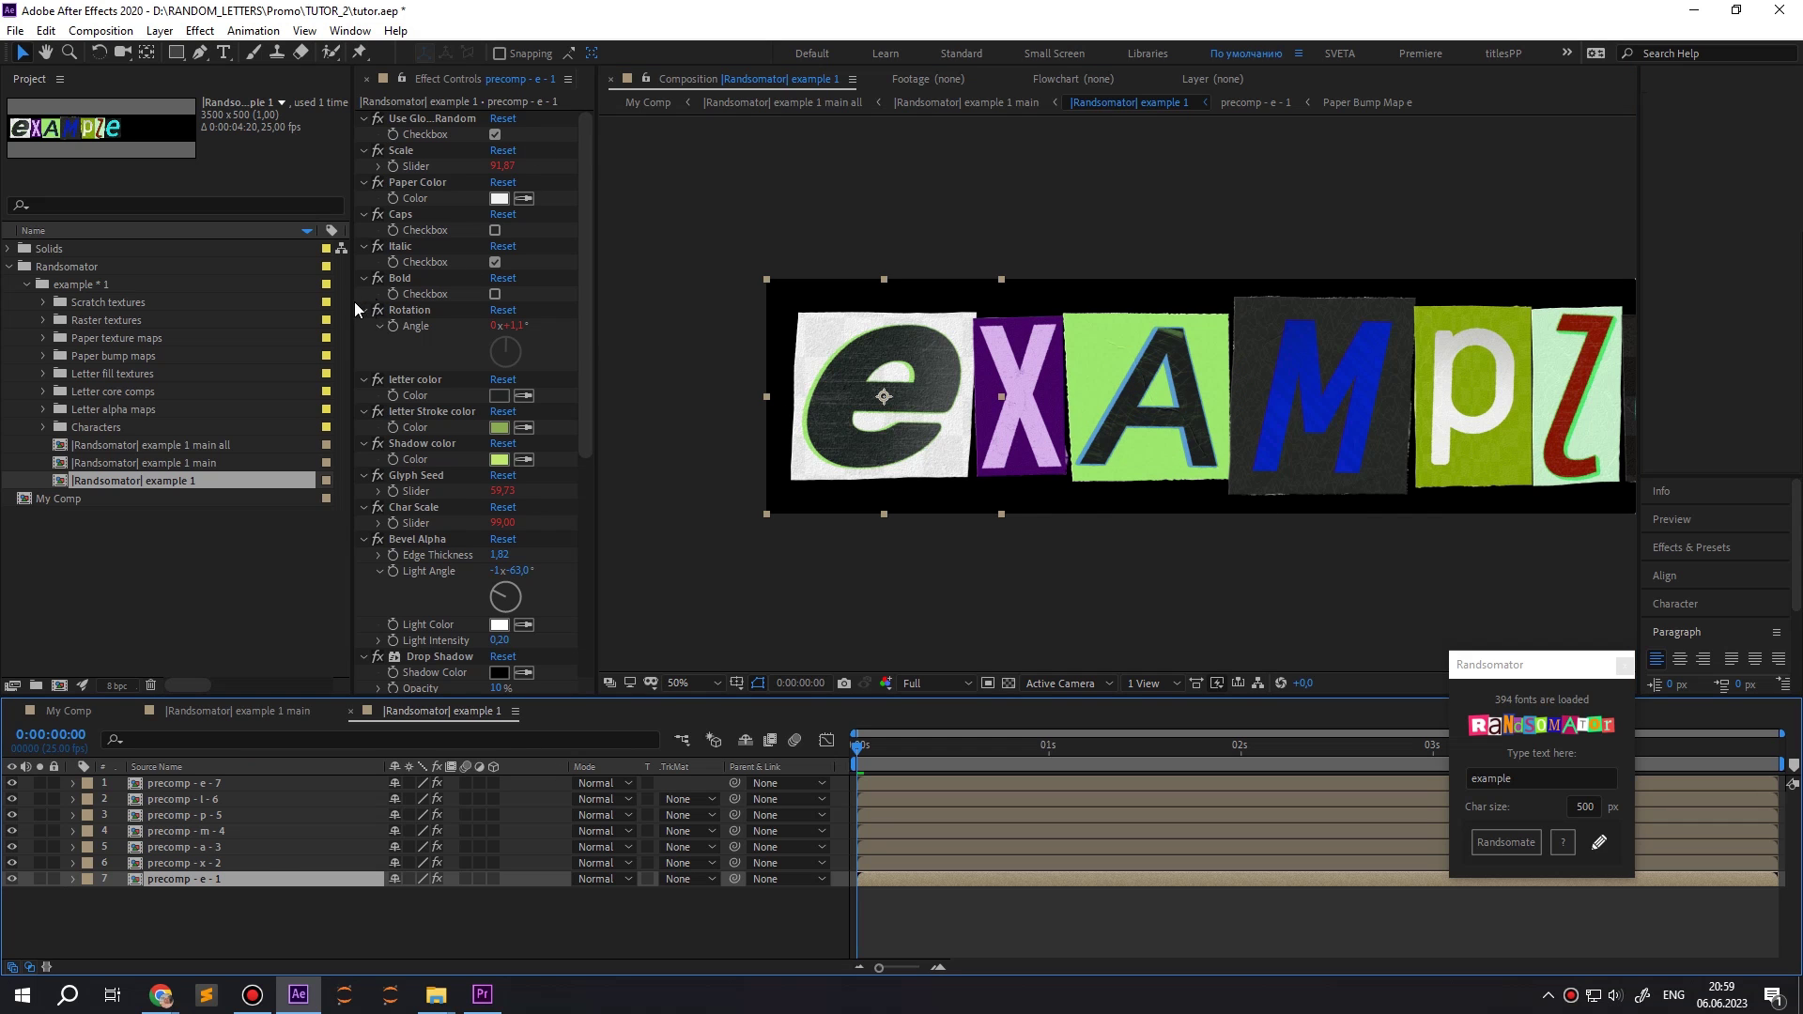
drag(353, 310, 222, 342)
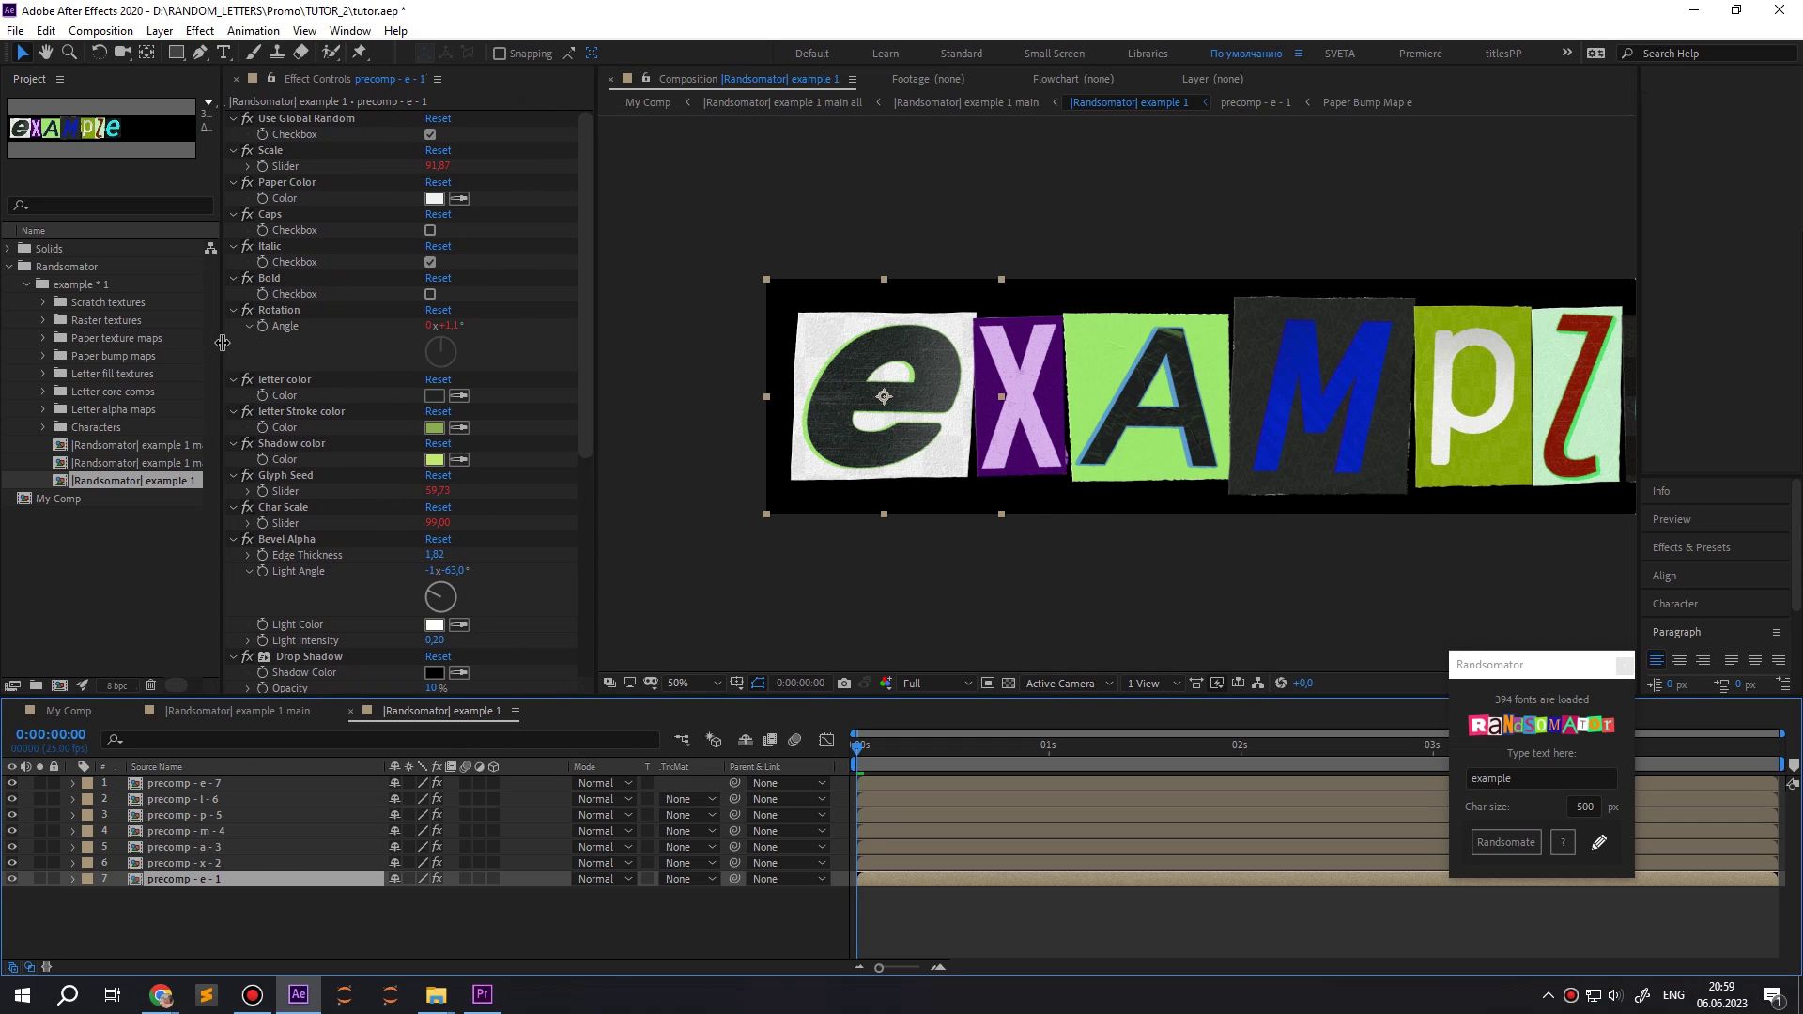
click(430, 135)
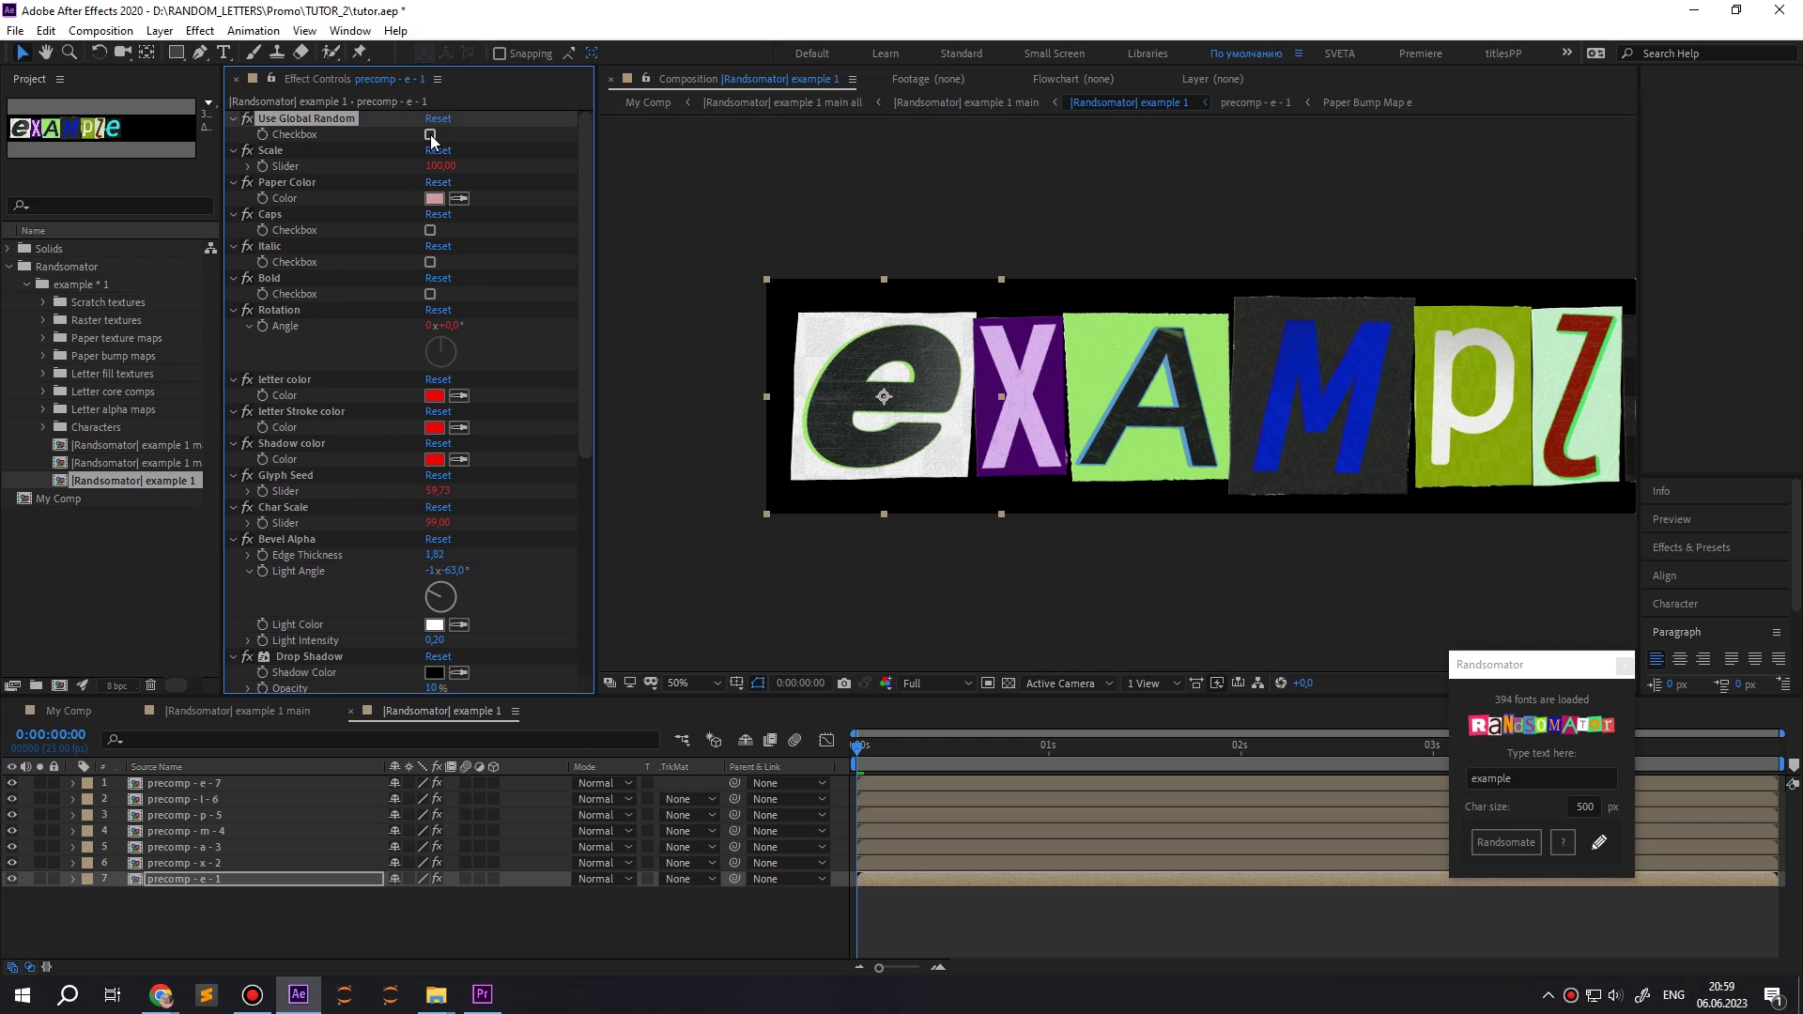